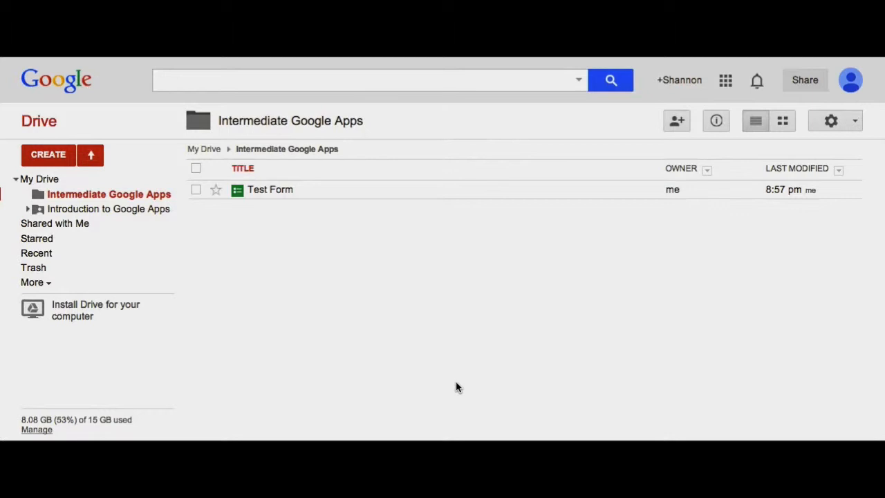
Create a new Google Form from the Drive CREATE menu in this folder.
click(61, 157)
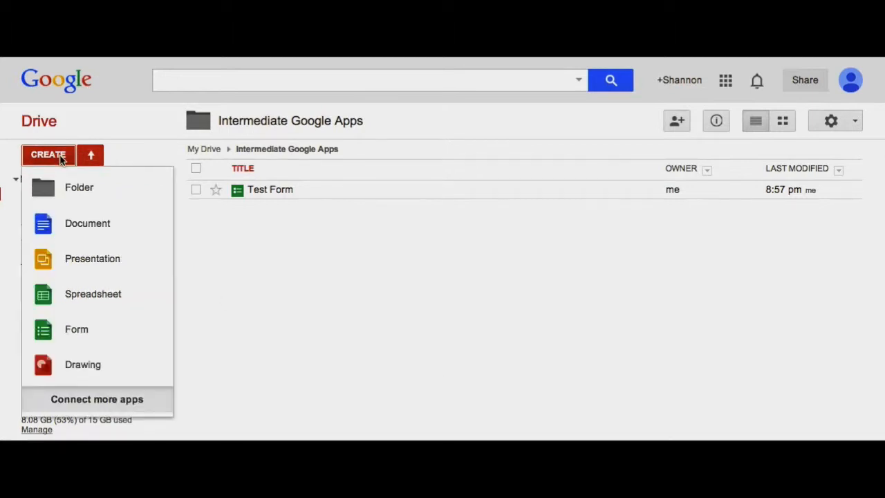
click(72, 330)
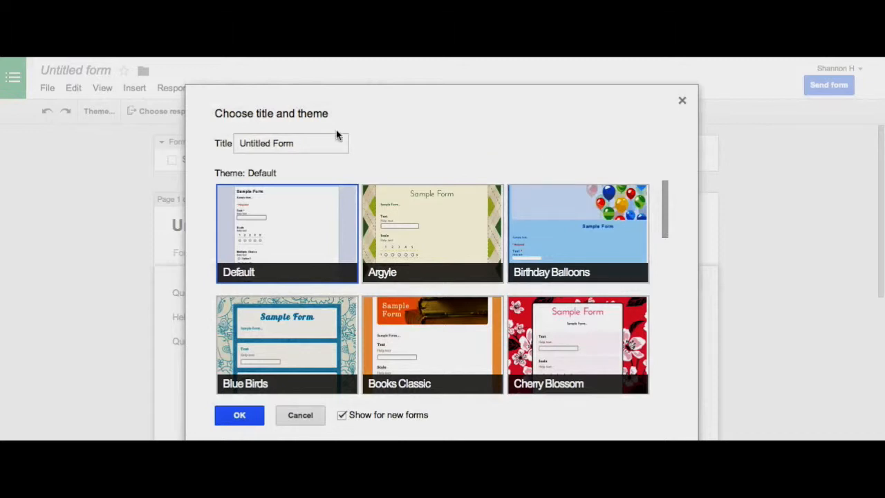
Title the form 'Intermediate Form' and apply the Letterhead theme.
drag(323, 144, 204, 141)
text(Intermediate Form)
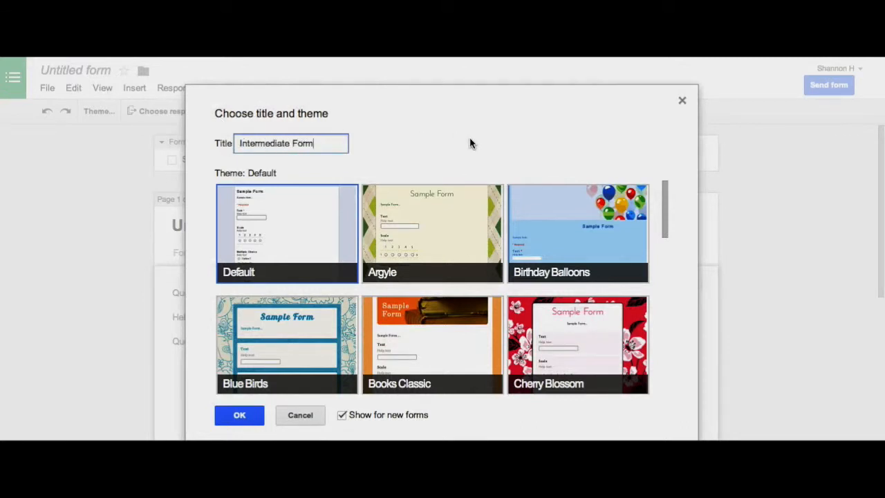
drag(667, 201, 666, 311)
click(297, 298)
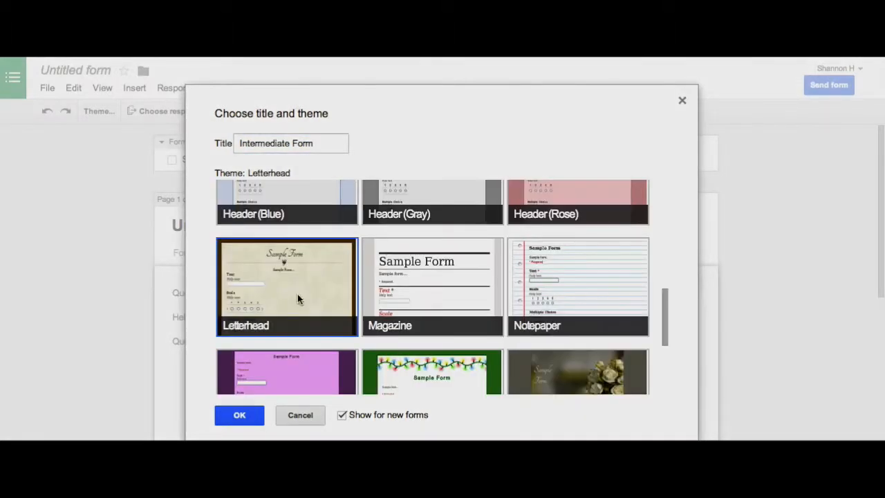
click(242, 414)
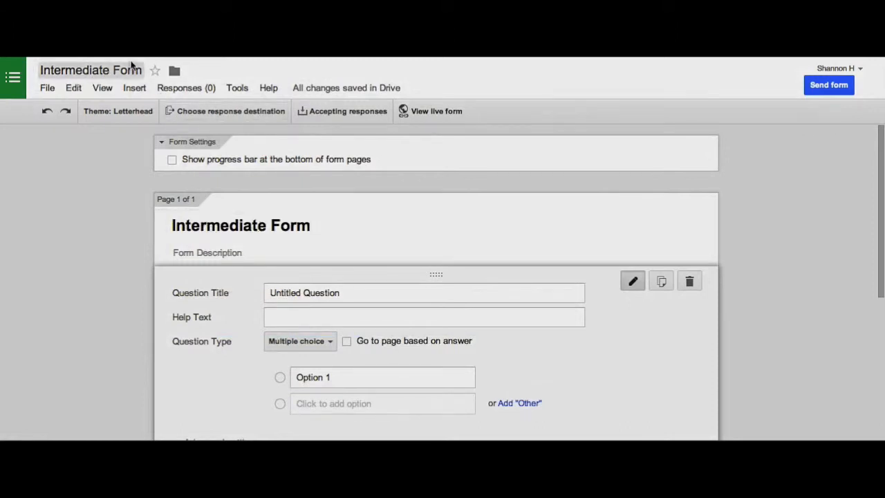
Enter the description 'This form will be used to show the different features of forms.'.
click(200, 221)
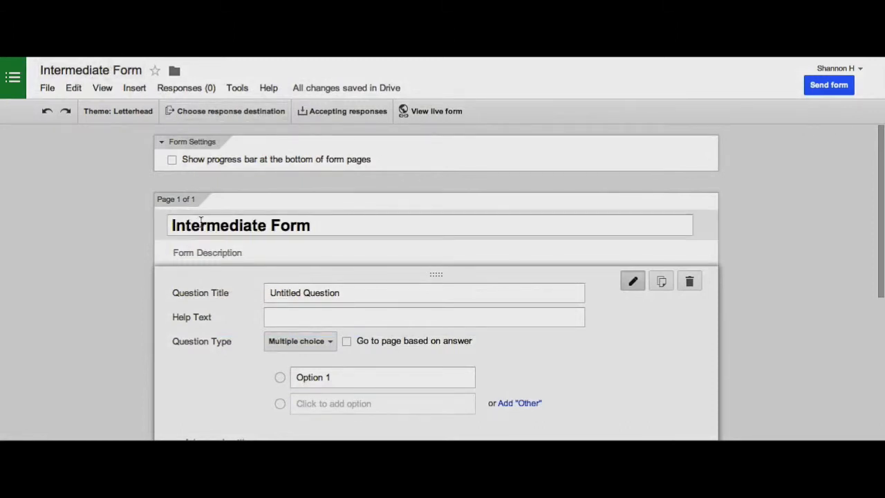
click(305, 259)
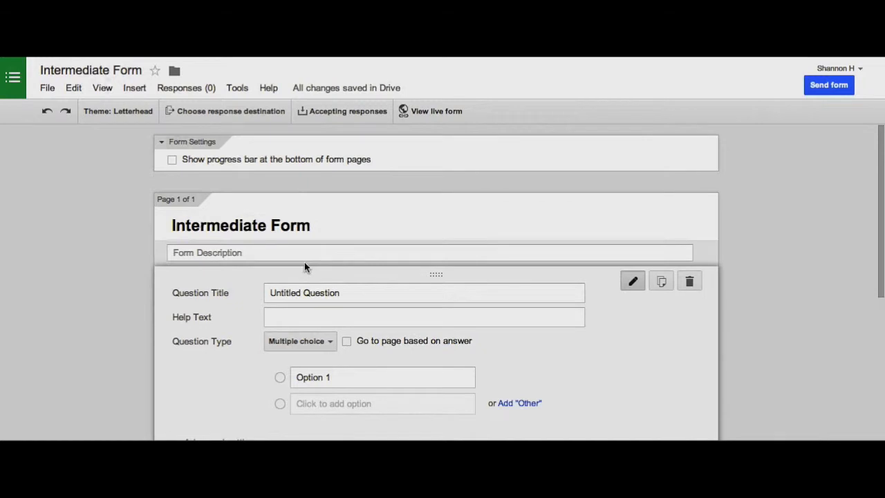
click(263, 253)
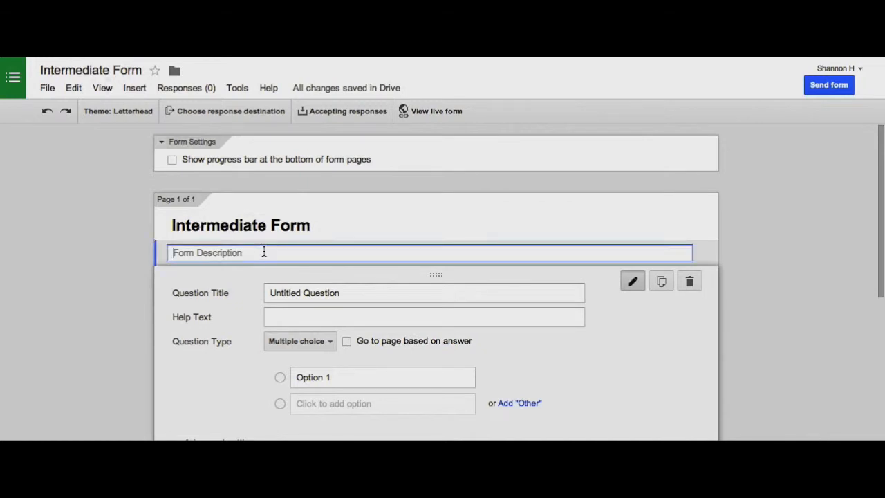
text(This form will be used to show the different features of forms.)
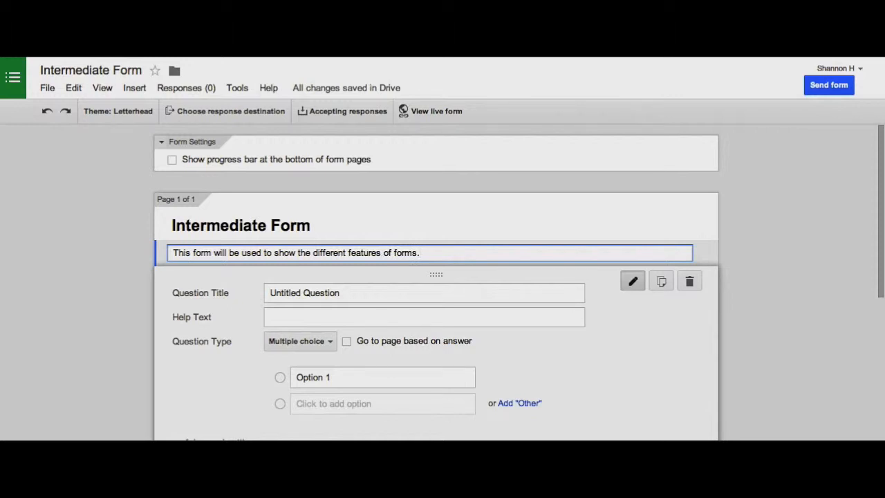
scroll(125, 276, down, 2)
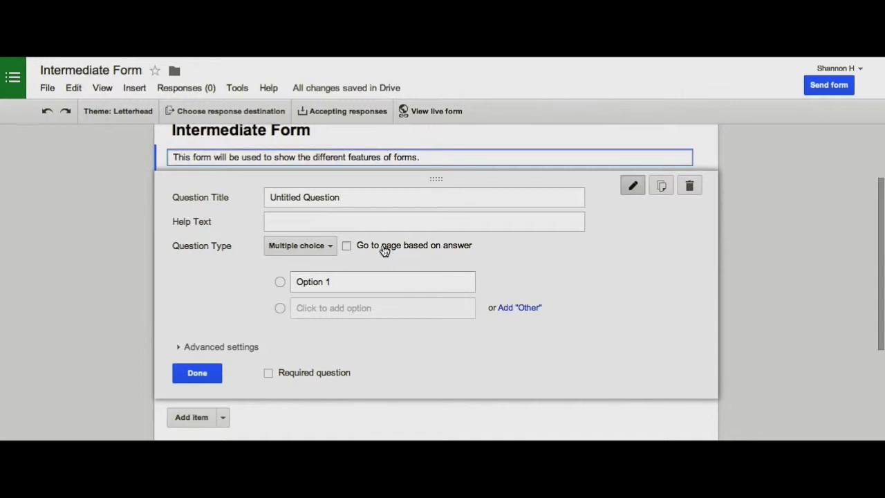
Make the first question a required Text question titled 'Name'.
click(329, 249)
click(313, 209)
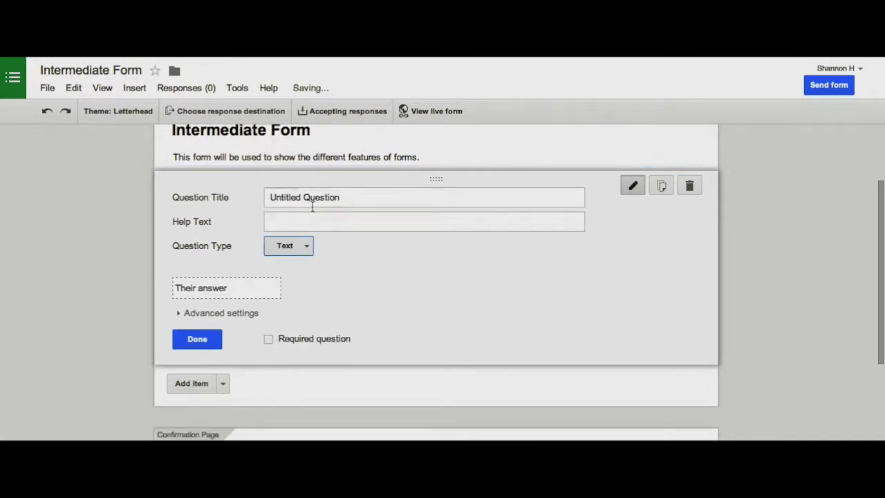
triple_click(308, 198)
text(Name)
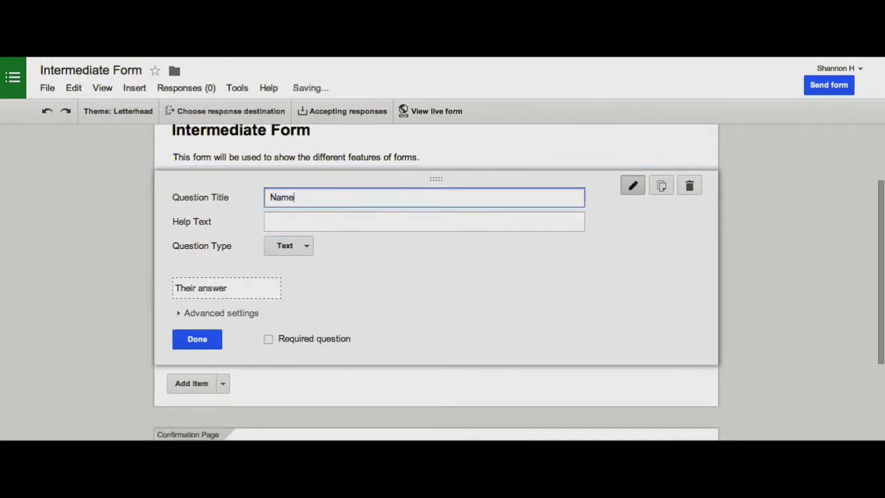
click(299, 220)
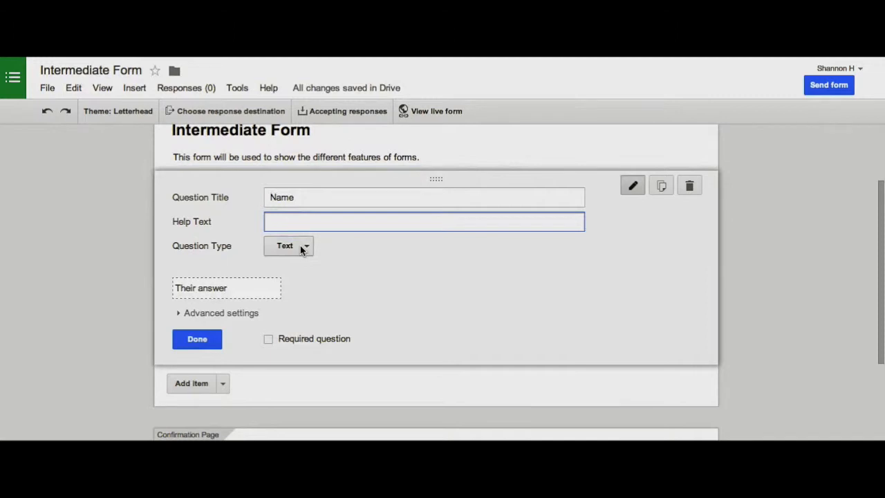
click(269, 340)
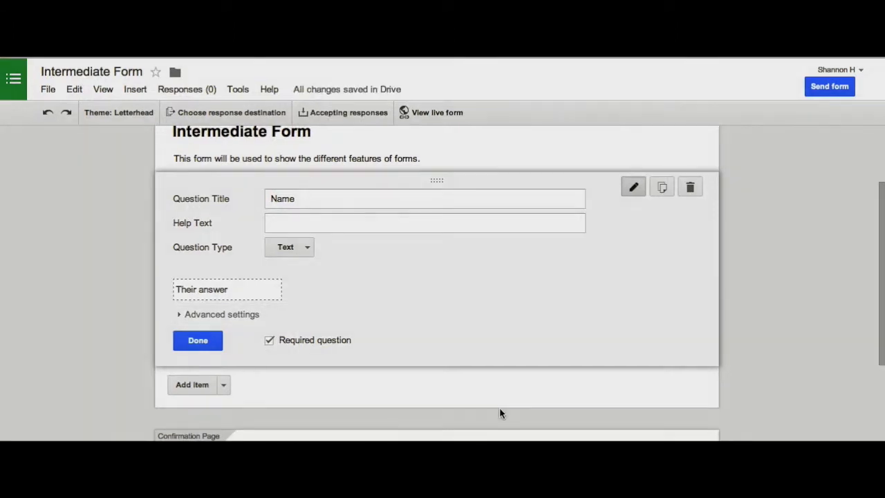
click(199, 340)
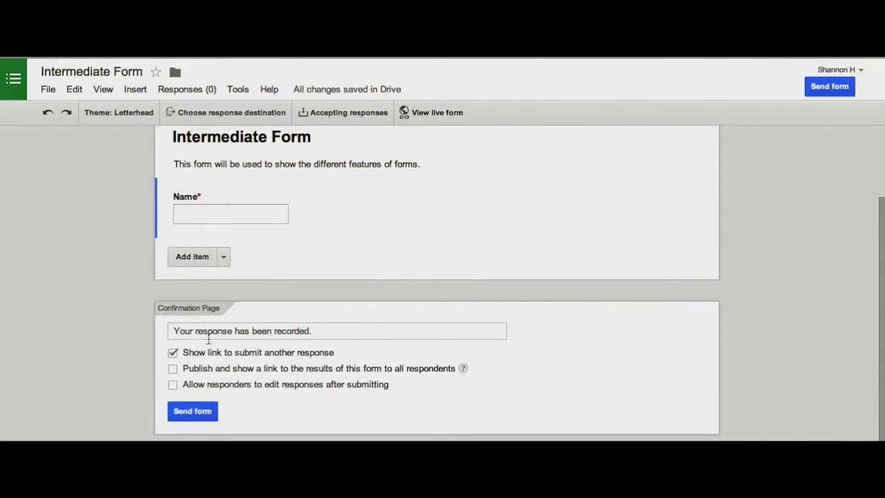
mouse_move(356, 200)
click(355, 208)
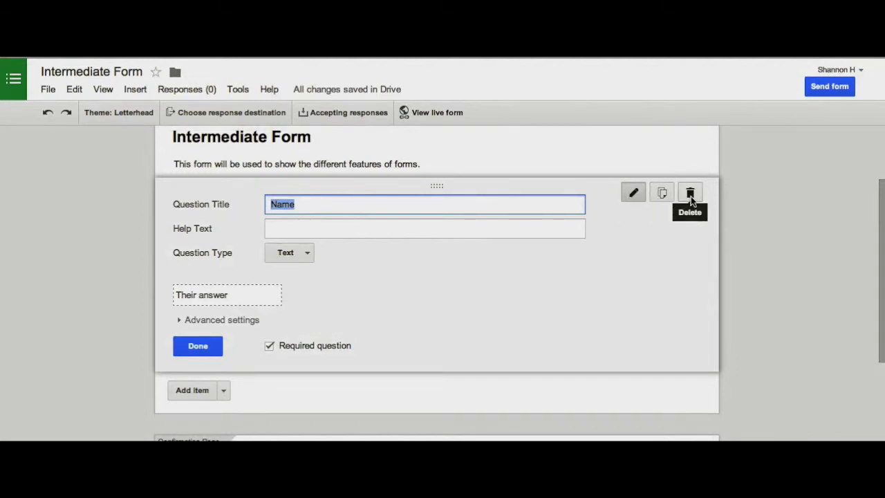
Add a required Paragraph text question 'What is your favorite thing to do?'.
click(215, 342)
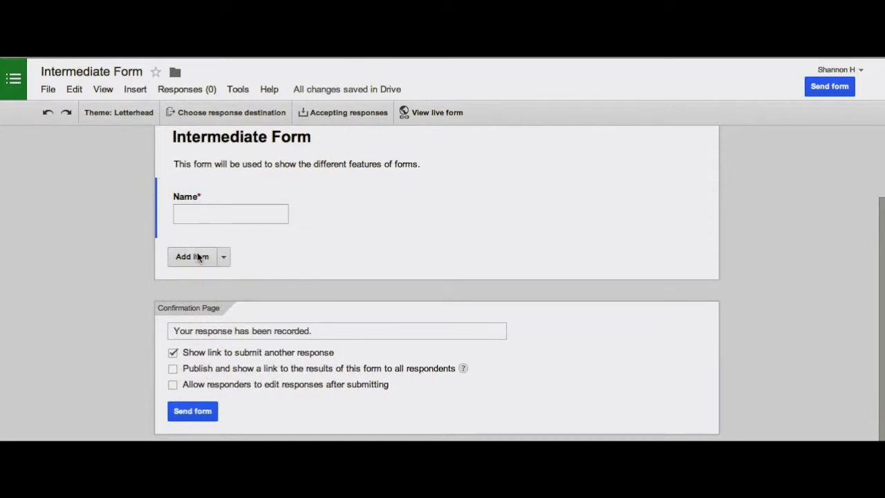
click(226, 258)
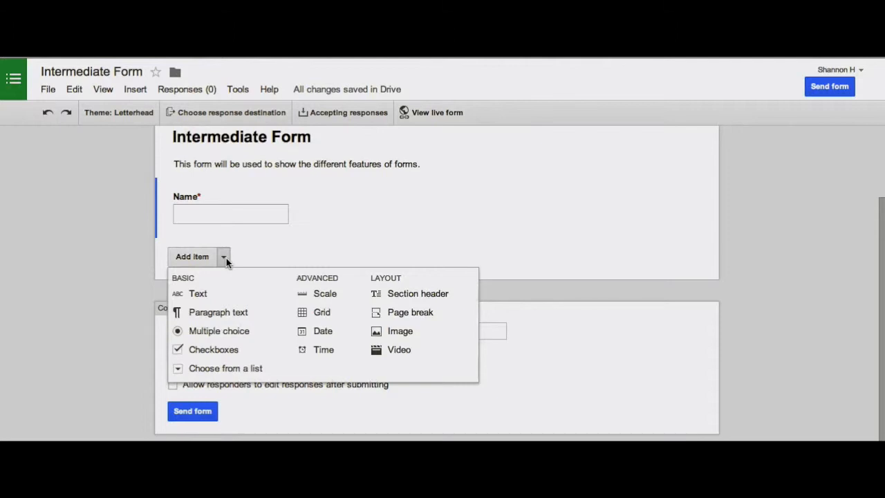
click(208, 311)
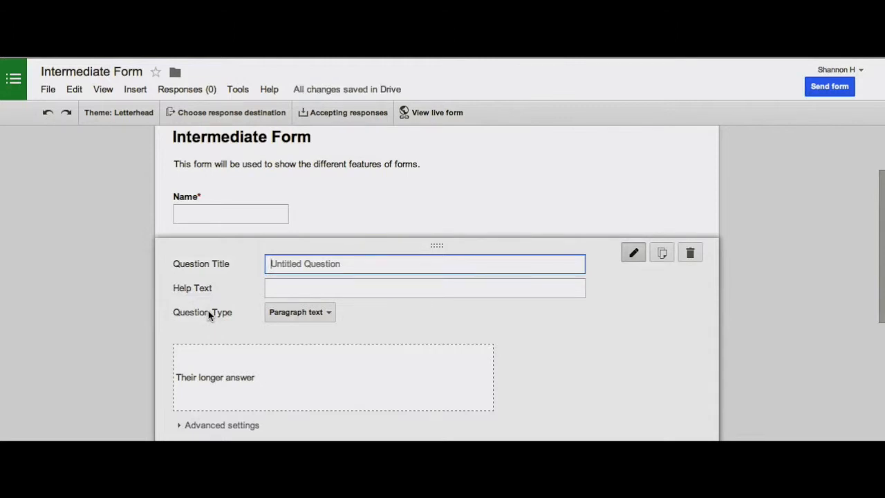
text(What is your favorite thing to do?)
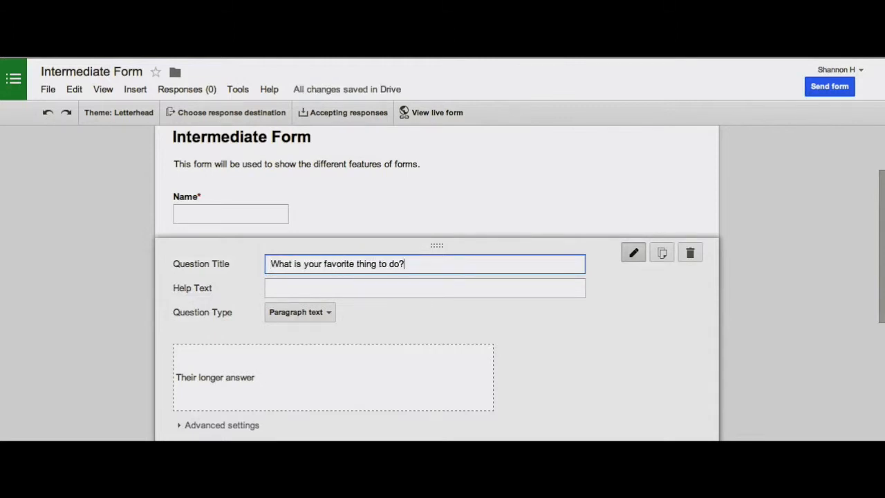
scroll(168, 300, down, 3)
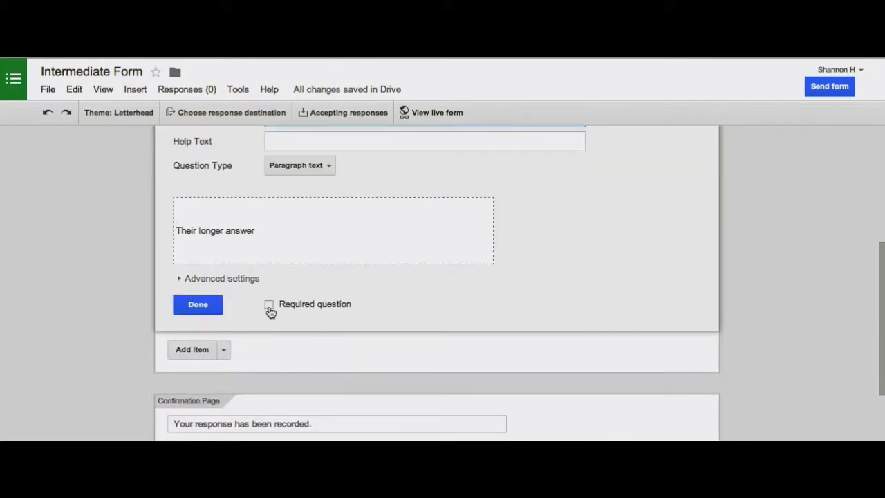
click(268, 304)
click(179, 306)
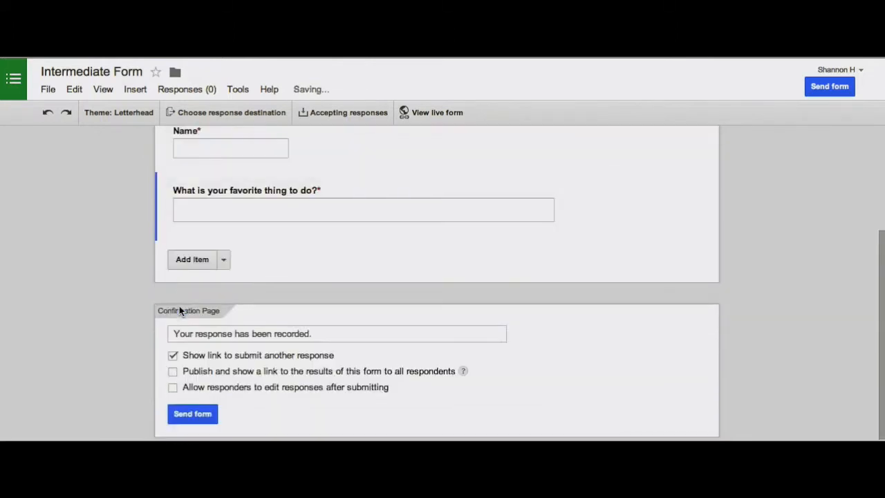
click(222, 258)
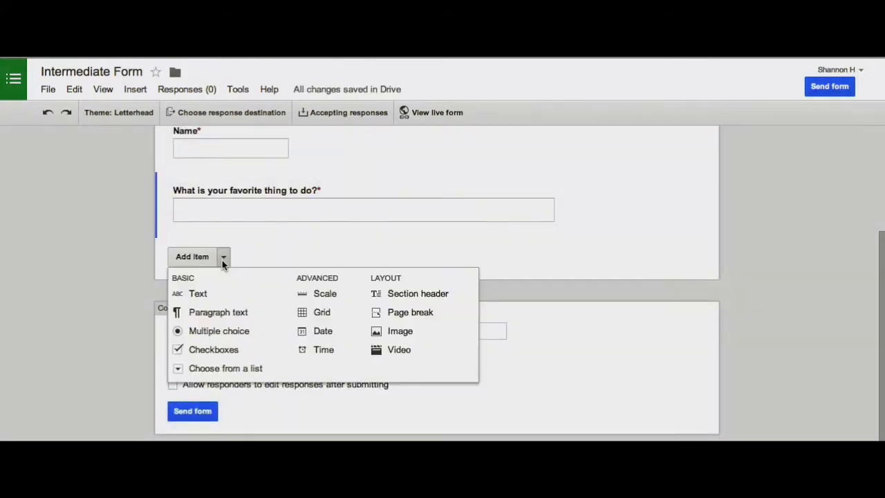
Add multiple-choice question 'Which is the correct answer?' with options This one, The second one, The third one.
click(211, 334)
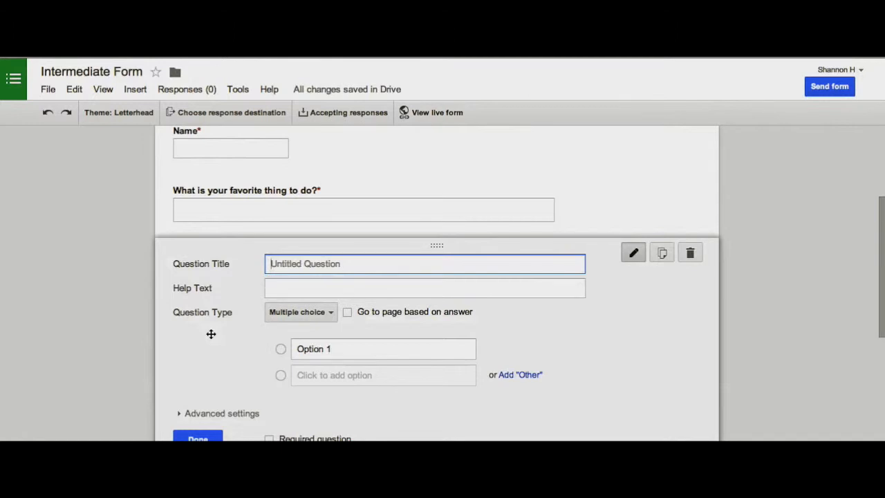
text(Which is the correct answer?)
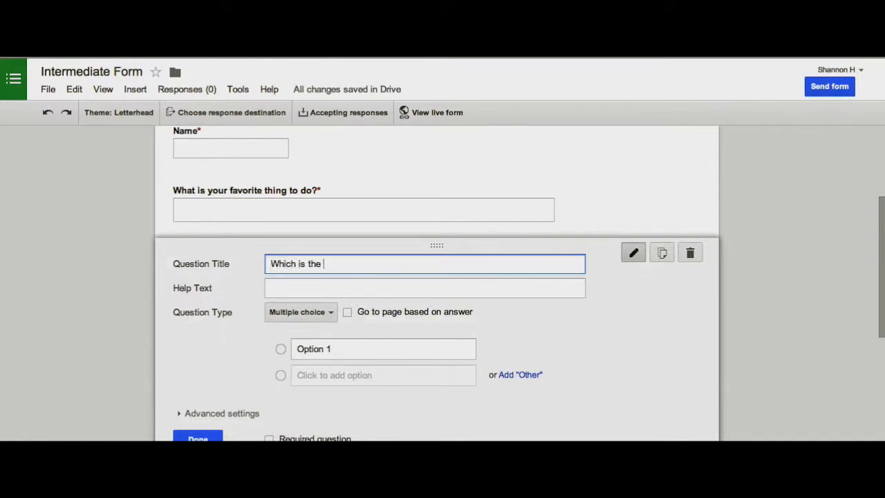
scroll(229, 334, down, 1)
click(330, 297)
text(This one)
key(Tab)
text(The second one)
key(Tab)
key(Tab)
text(The third one)
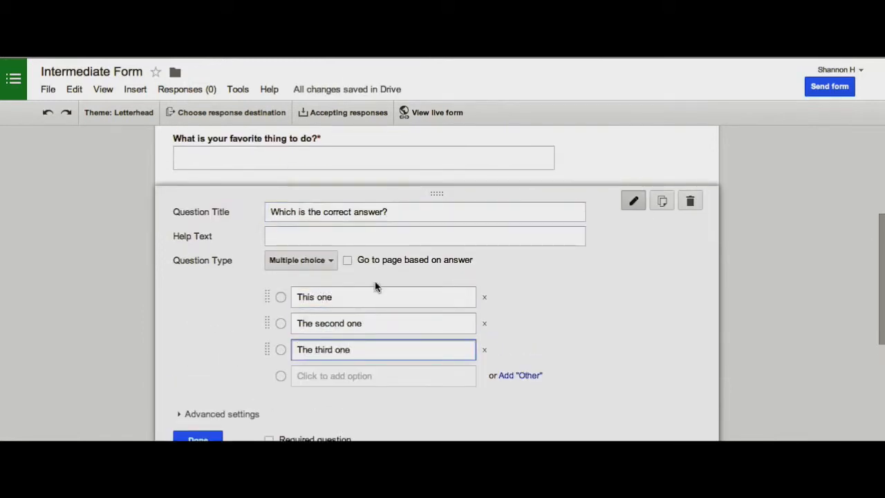
Mark the multiple-choice question required and finish editing it.
scroll(360, 374, down, 1)
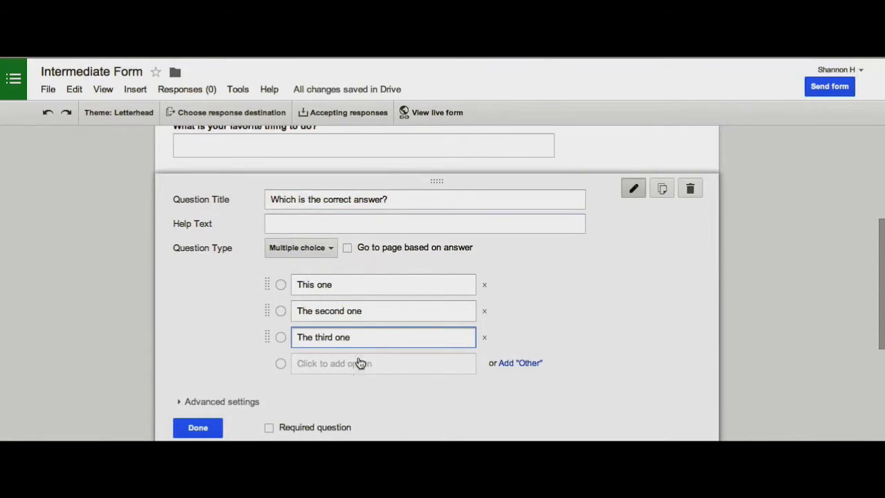
scroll(359, 363, down, 1)
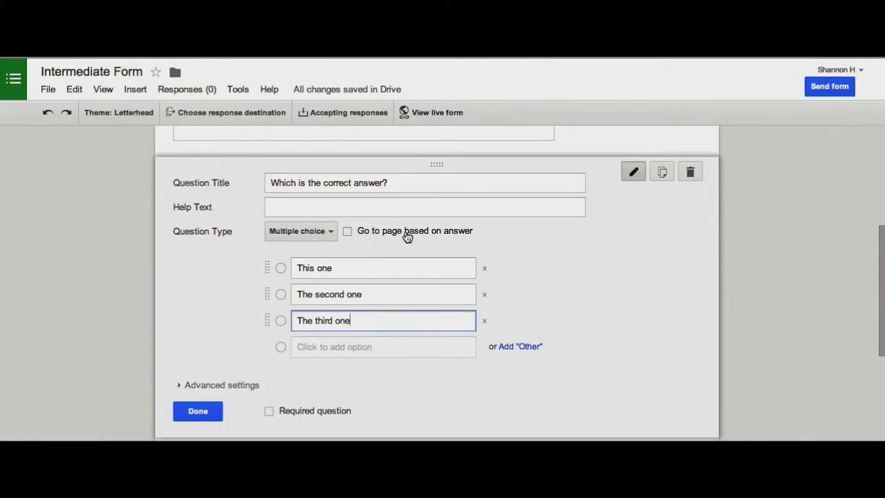
scroll(219, 341, down, 5)
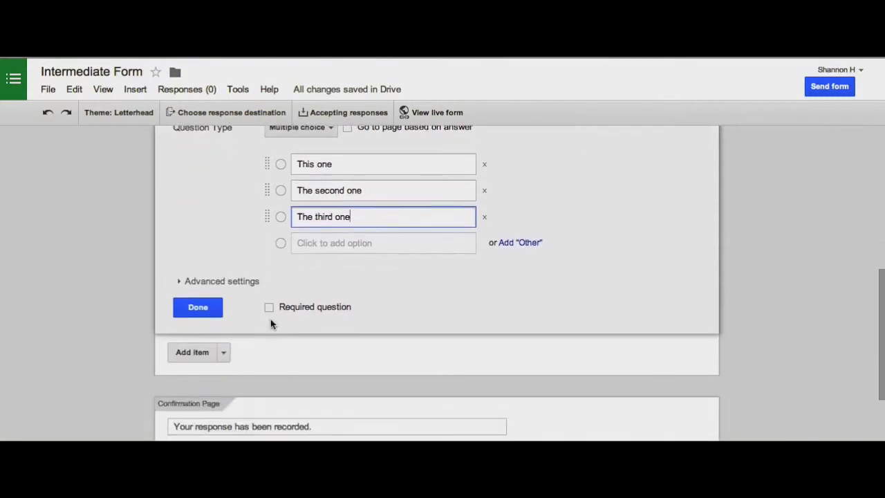
click(270, 308)
click(198, 307)
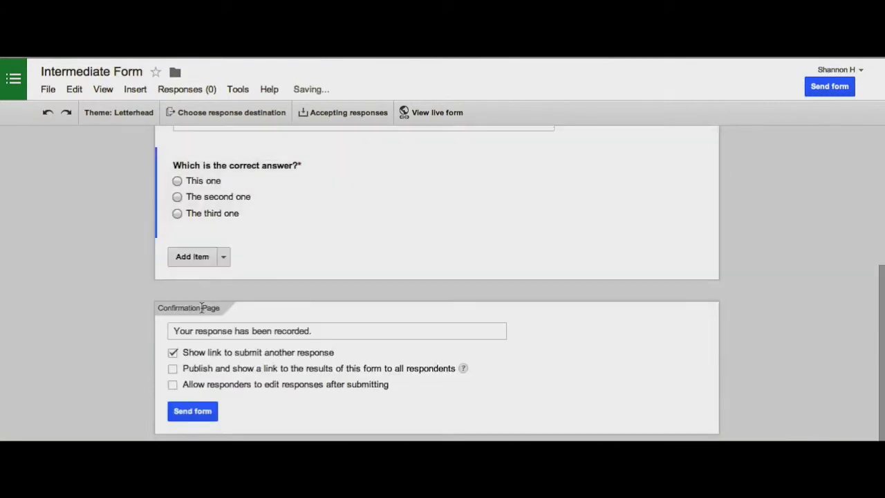
scroll(309, 255, up, 5)
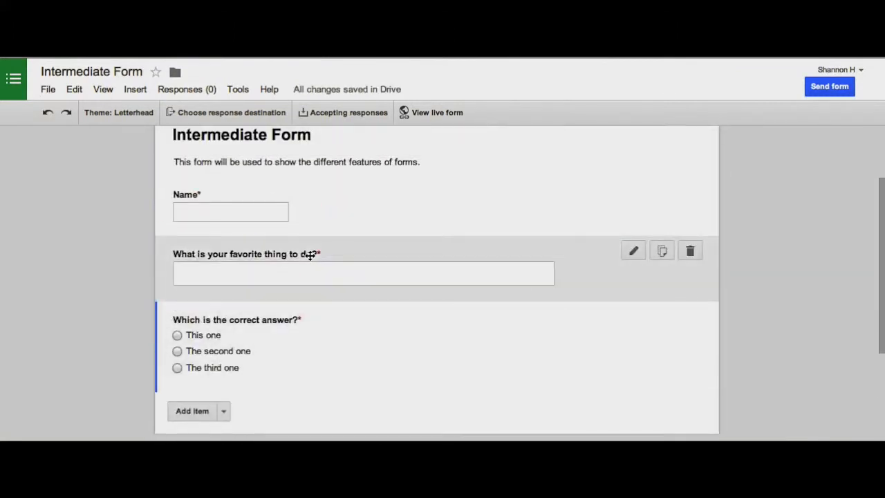
scroll(309, 254, down, 5)
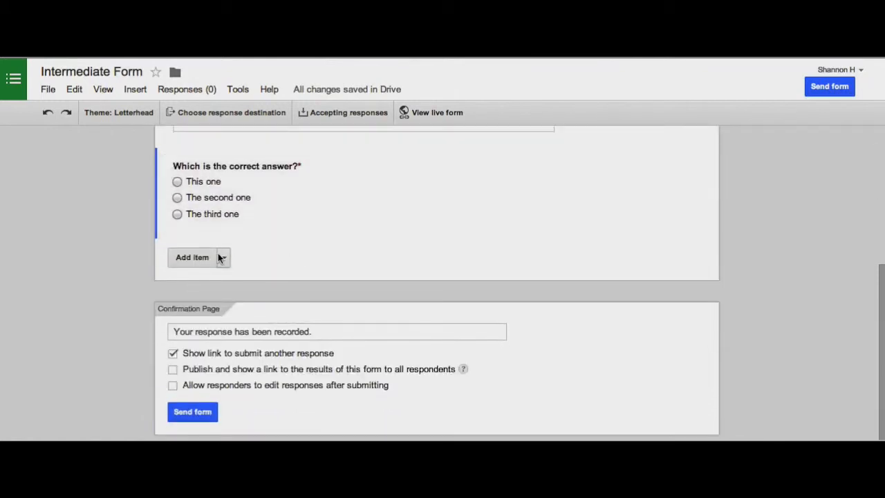
Add a checkbox question 'Which is your favorite tool?' with help text 'Choose all that apply'.
click(224, 257)
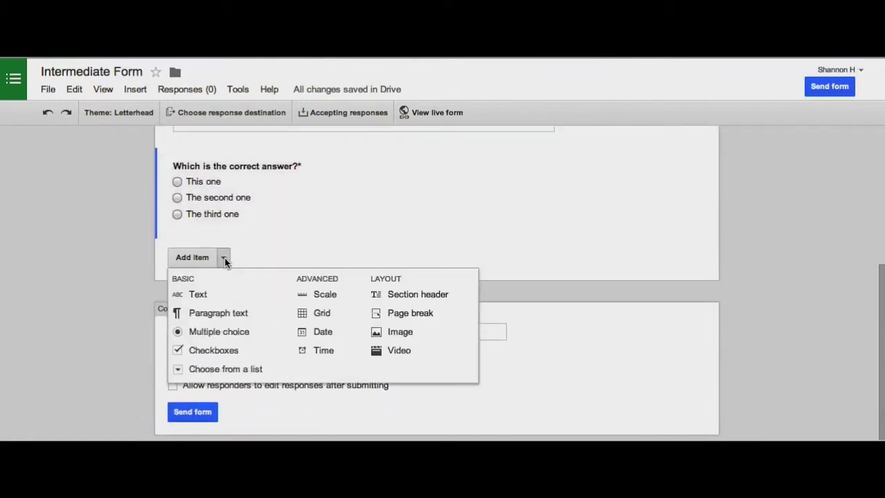
click(224, 352)
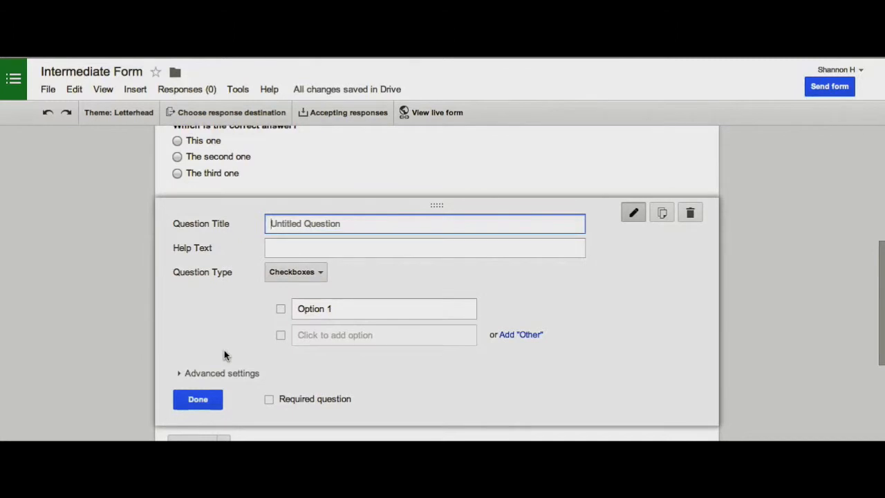
text(Which is your favorite tool?)
click(312, 251)
text(Choose all that apply)
Give it choices docs, sheets, slides plus an Other write-in, and make it required.
click(332, 308)
text(doc)
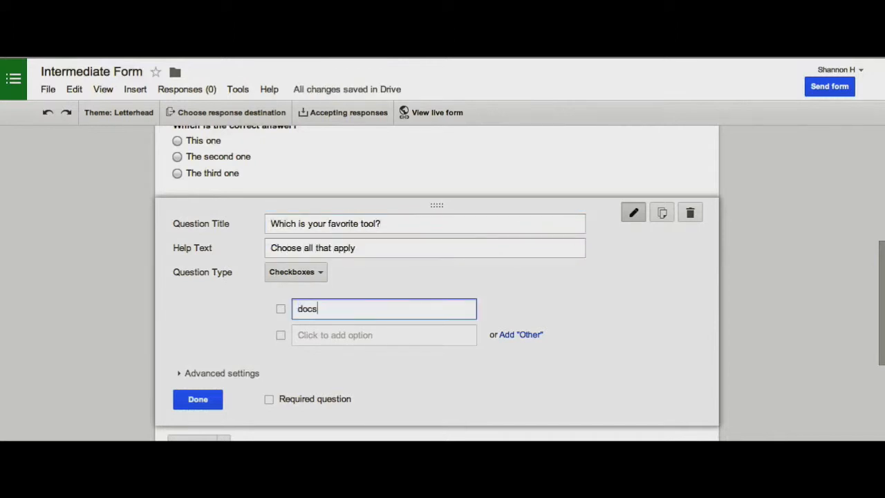
text(s)
click(345, 334)
text(sheets)
key(Return)
text(slides)
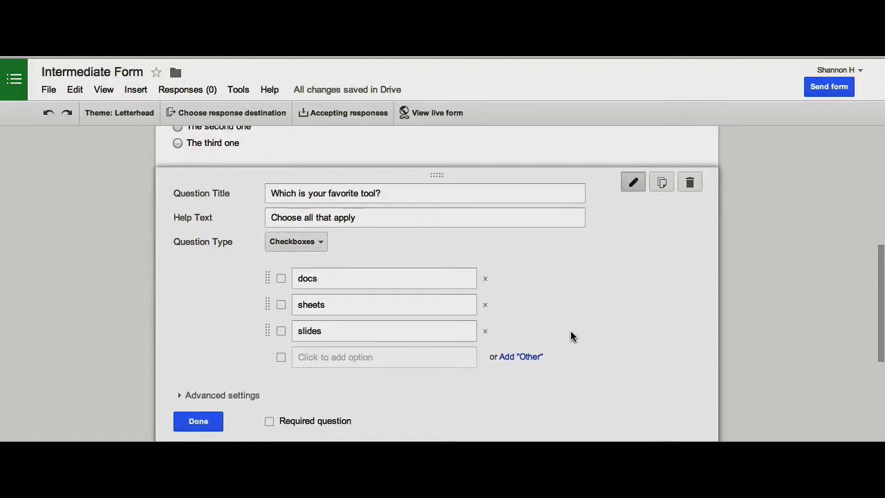
click(520, 356)
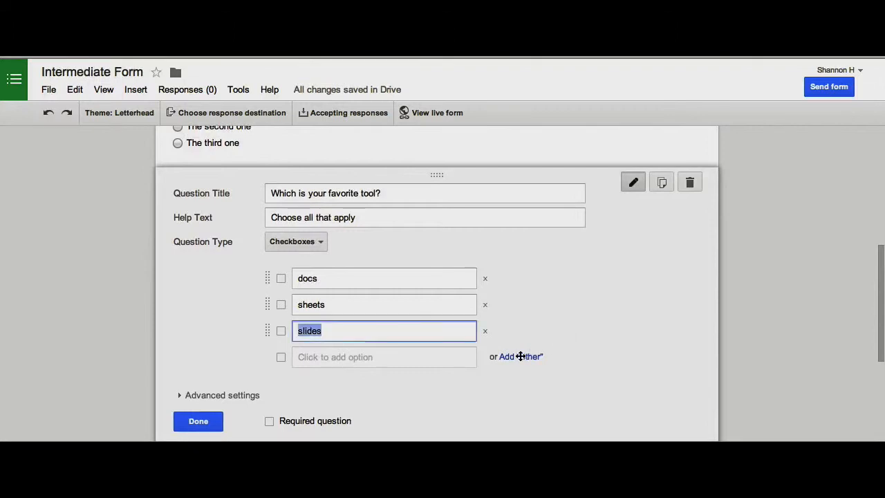
click(520, 356)
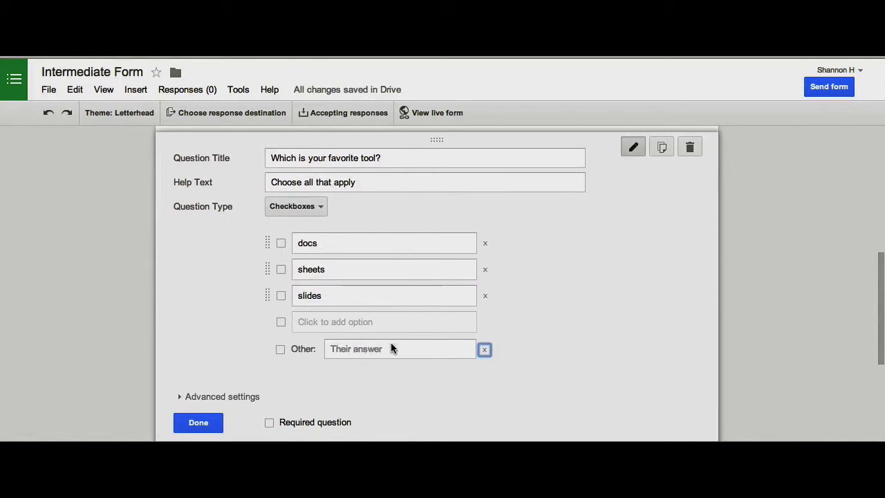
scroll(390, 347, down, 1)
click(269, 375)
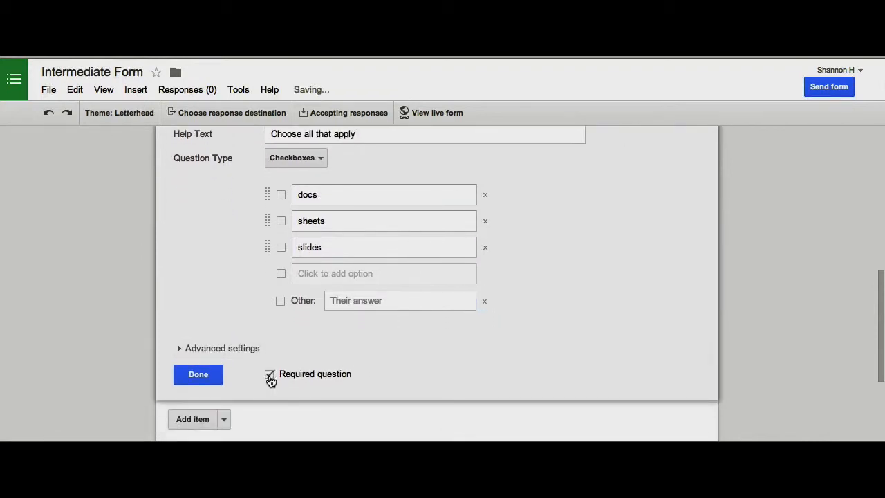
click(184, 377)
click(224, 263)
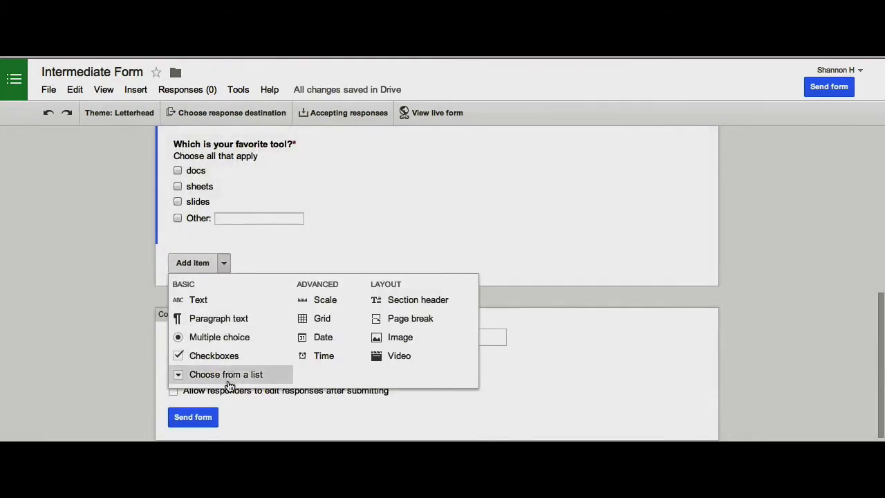
Add a required list question 'Drop down Question' with Option 1 through Option 4.
click(228, 381)
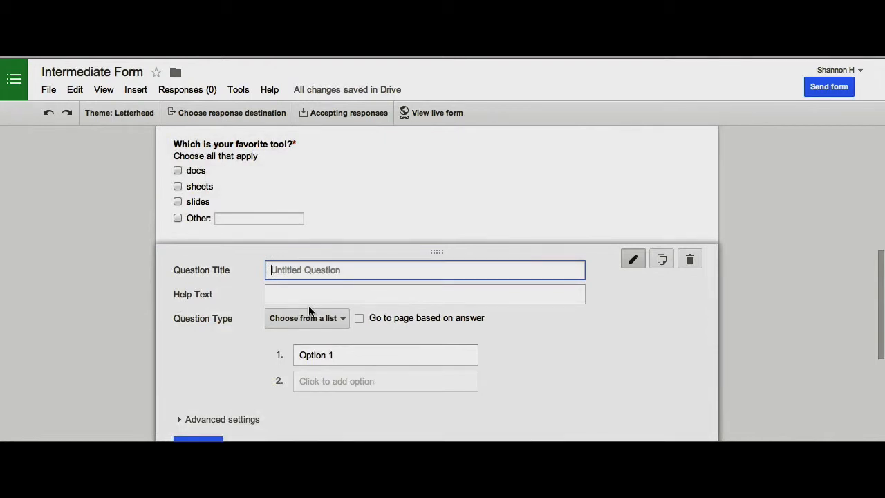
text(Drop down Question)
click(324, 382)
click(326, 406)
click(324, 400)
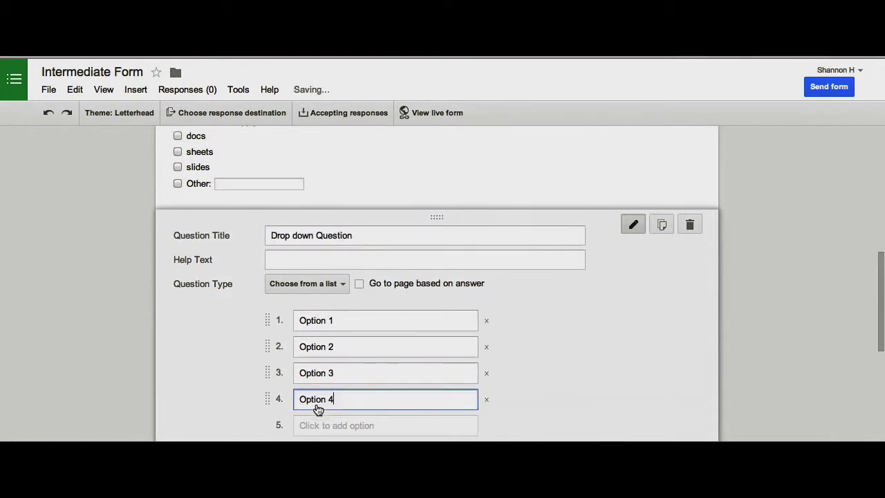
scroll(344, 317, down, 3)
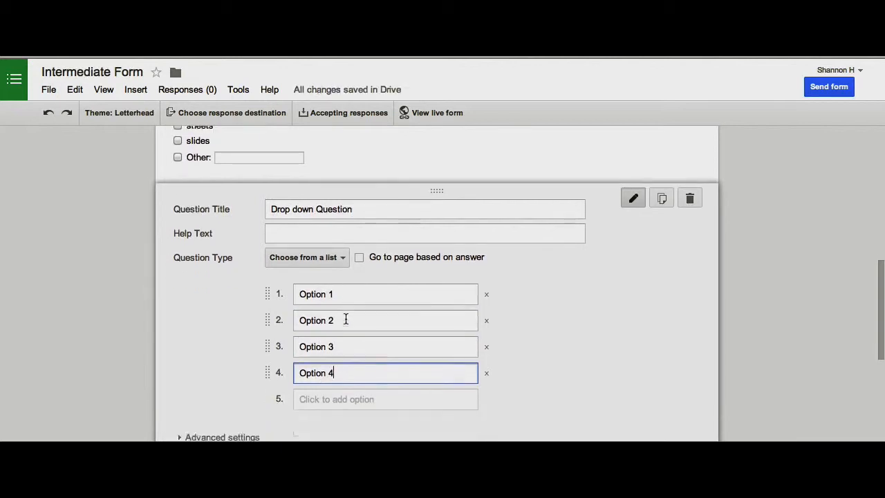
click(269, 345)
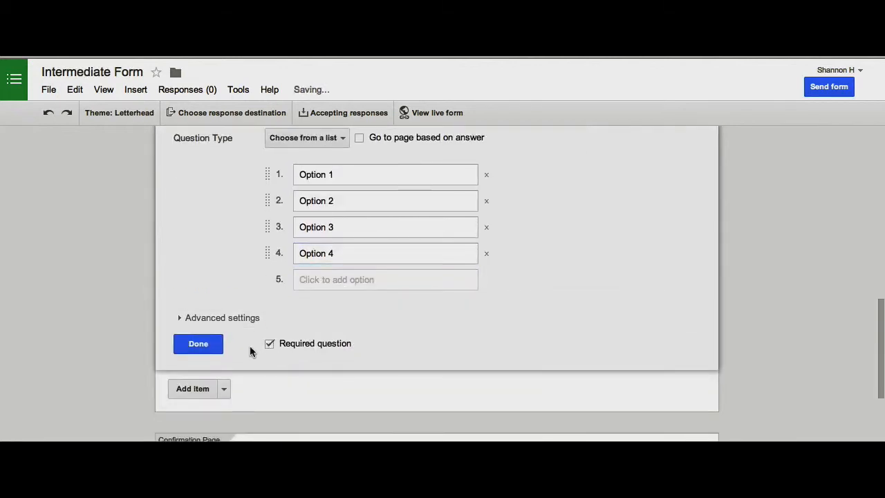
click(202, 343)
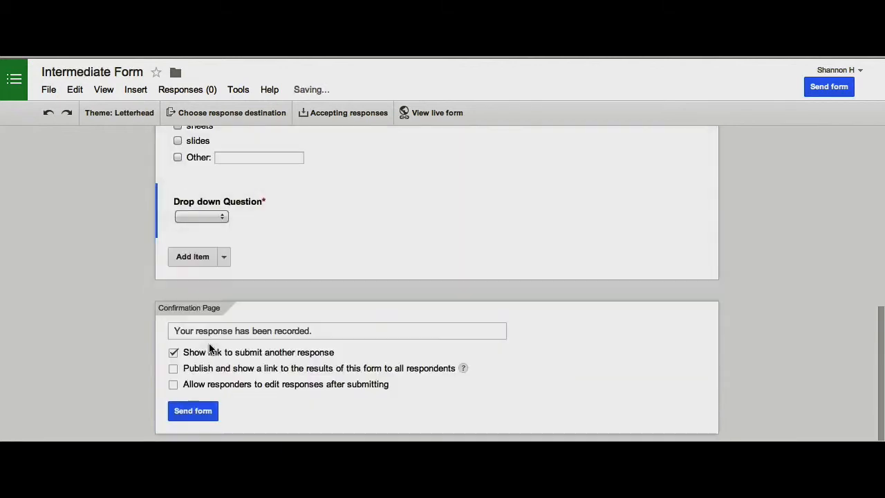
click(224, 257)
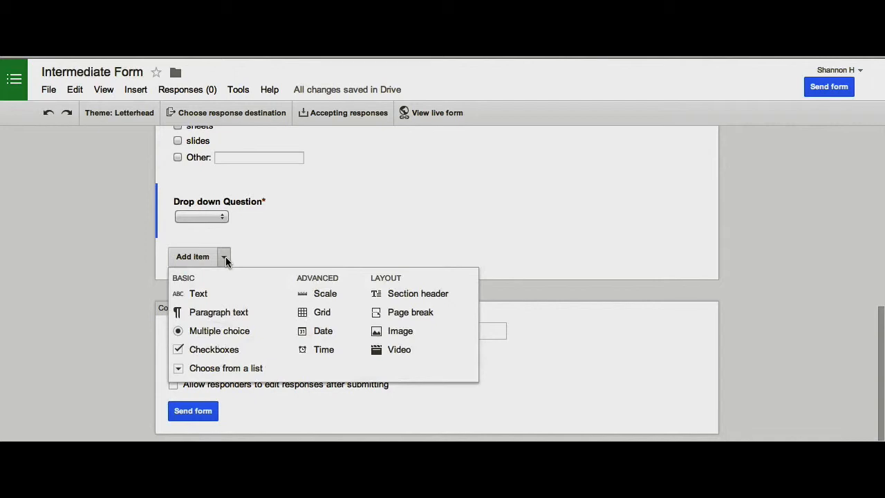
Add a 0–10 'Scale question' with help text 'On a scale of 1-10, how much do you like butterflies?'.
click(325, 293)
text(Scale question)
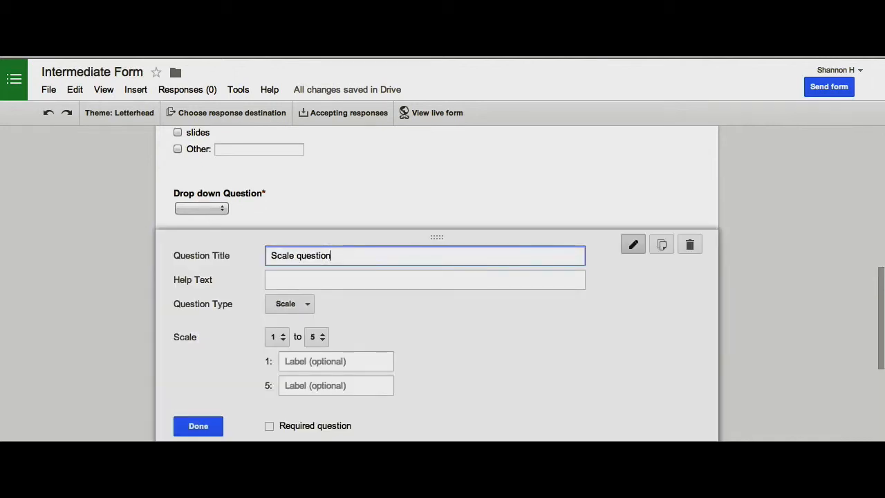
scroll(311, 317, down, 1)
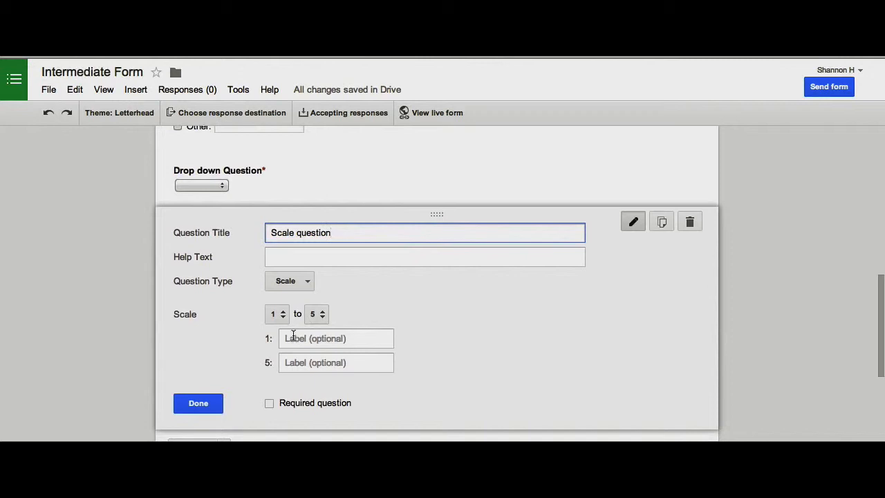
click(279, 315)
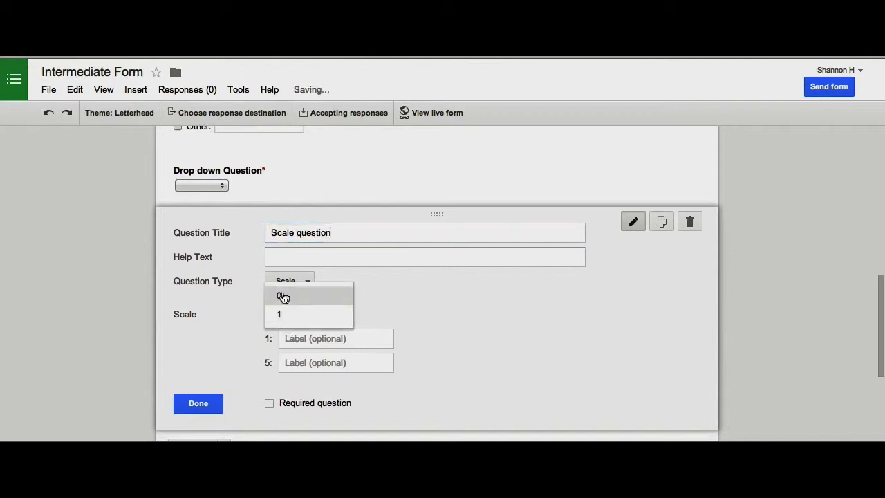
click(283, 298)
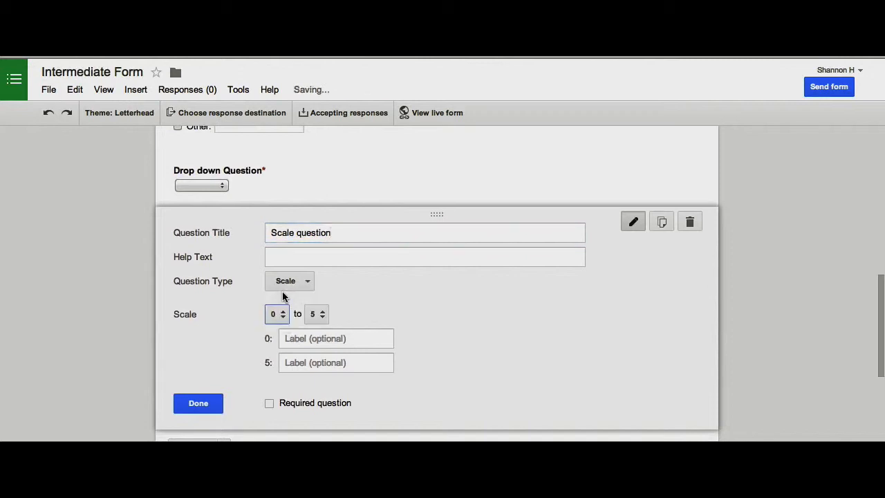
click(318, 314)
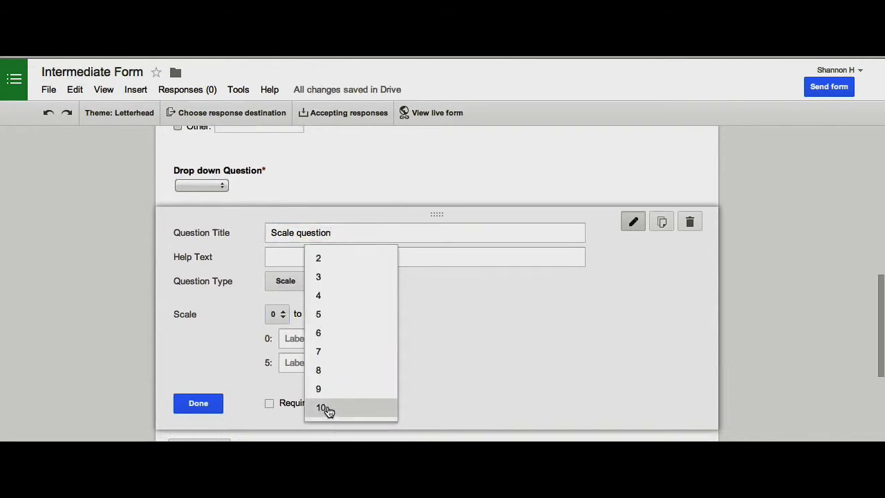
click(329, 408)
click(310, 256)
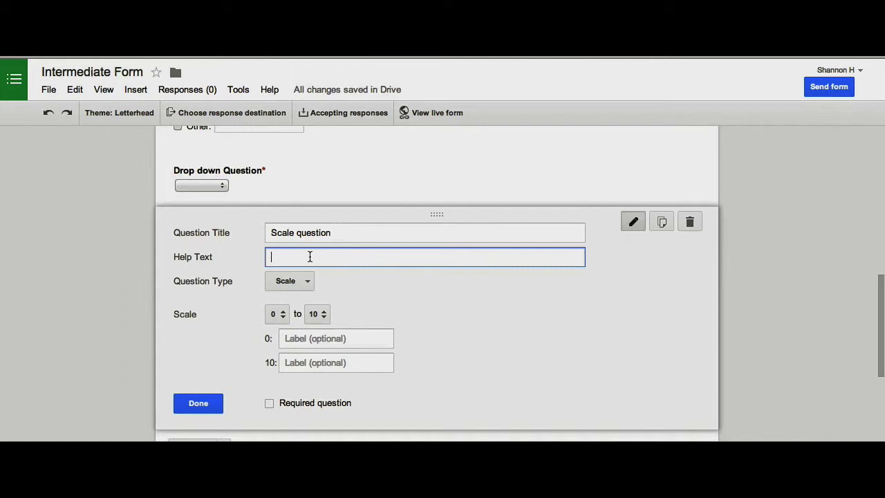
text(On a scale of 1-10, how much do you like butterflies?)
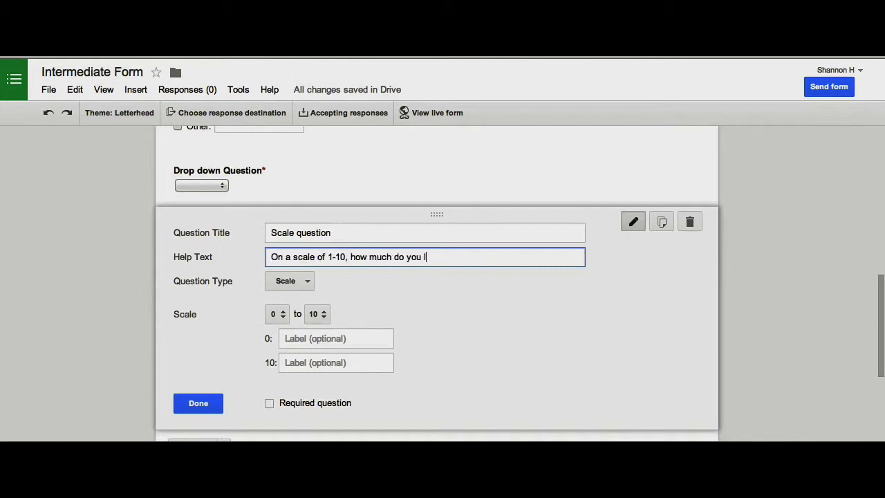
click(201, 410)
click(224, 324)
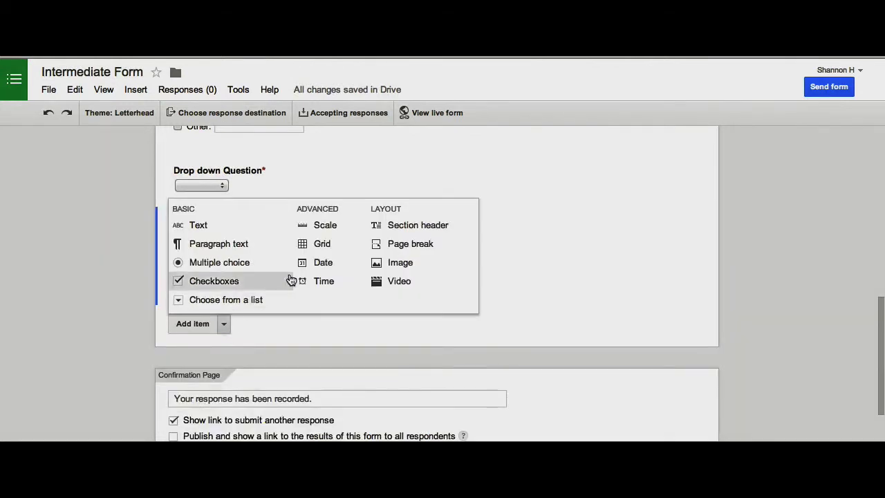
Add grid question 'Please rate your comfort level with the following technology' with rows Drive, Docs, Sheets, Slides.
click(320, 243)
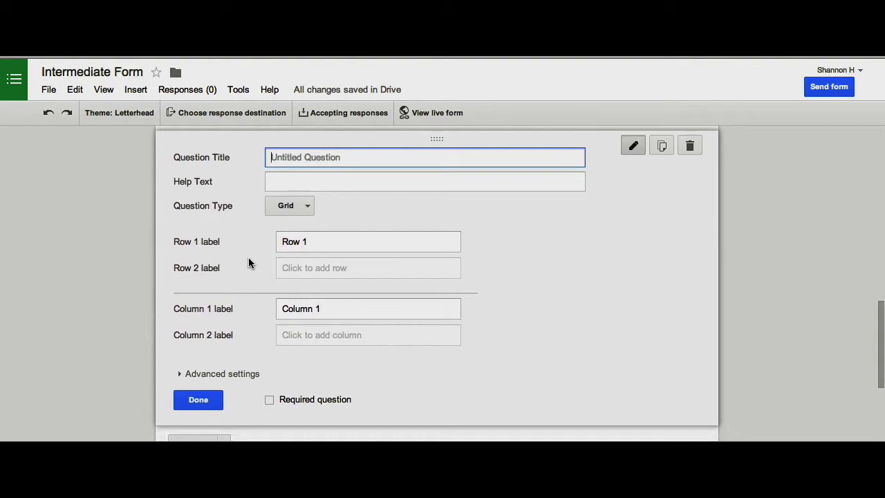
text(Please rate your comfort level with the following technology)
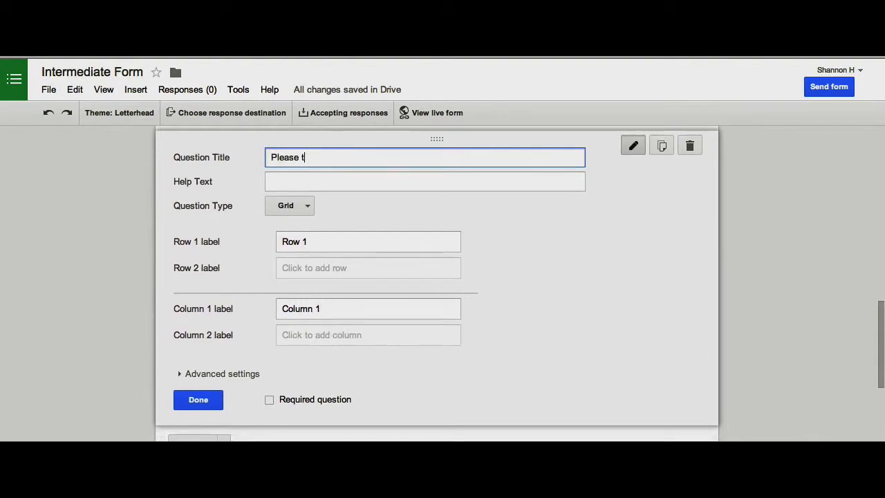
click(304, 241)
text(Drive)
key(Return)
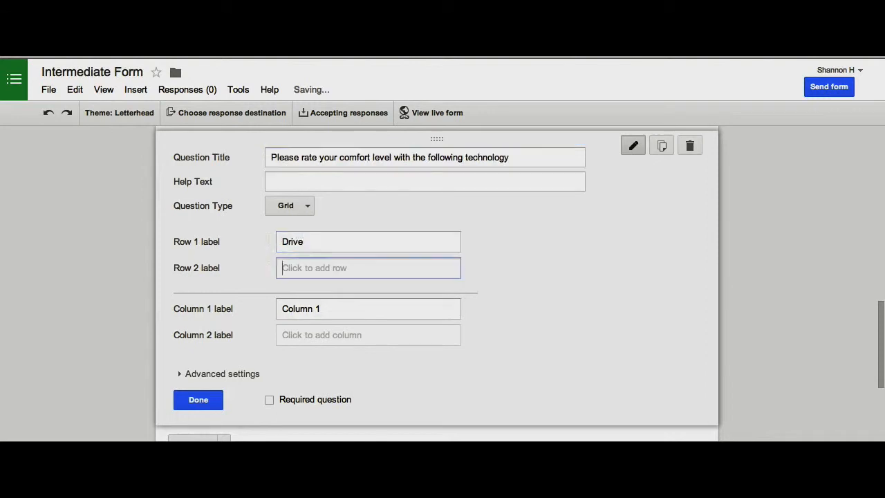
text(Docs)
key(Return)
text(Sheets)
key(Return)
text(Slides)
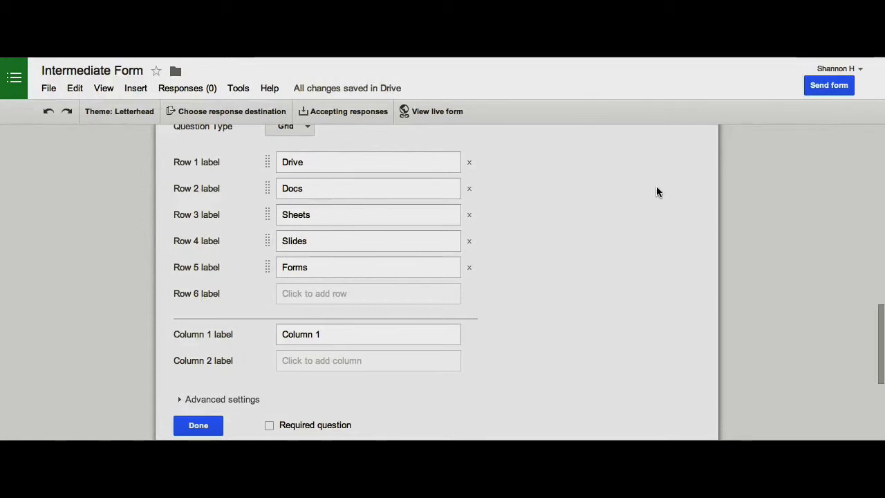
Label the grid columns very comfortable, somewhat comfortable and extremely comfortable, then finish the question.
click(328, 336)
text(very comfortable)
key(Return)
text(somewhat comfortable)
key(Return)
text(extremely comfortable)
scroll(182, 352, down, 3)
click(181, 352)
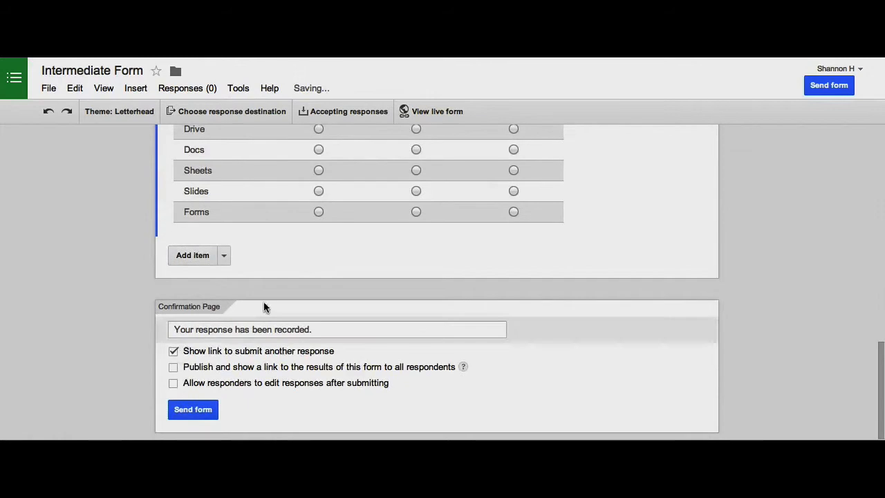
scroll(327, 284, up, 3)
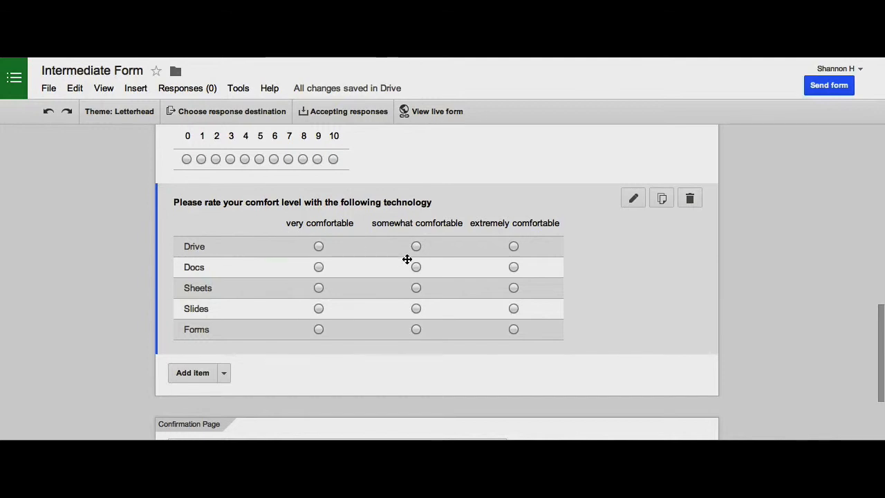
scroll(405, 258, down, 2)
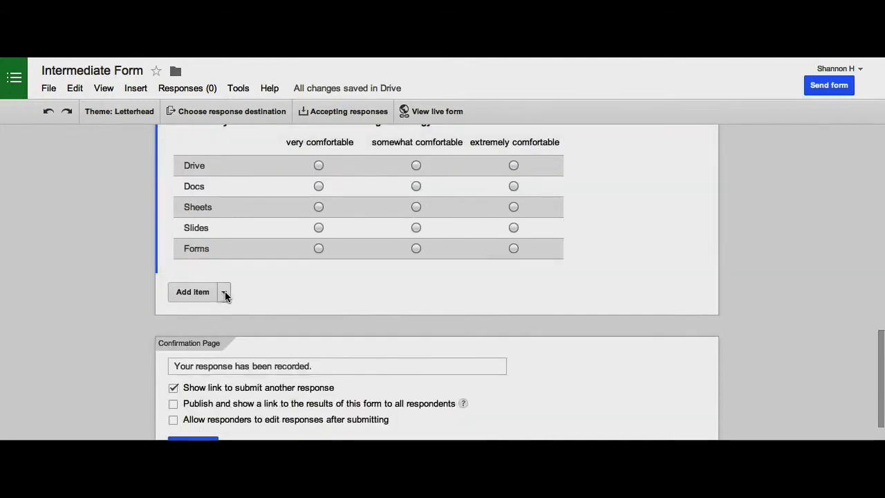
click(223, 292)
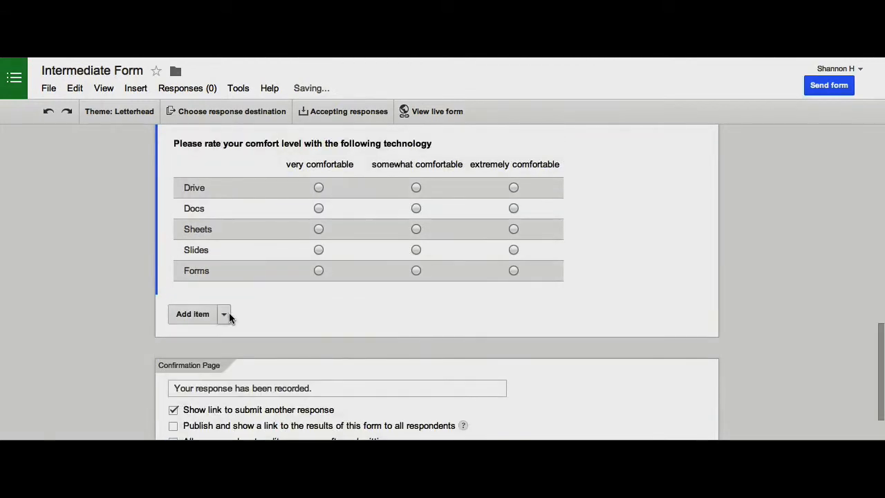
Add a date question with time included, titled 'When would you like to come for extra help?'.
click(225, 316)
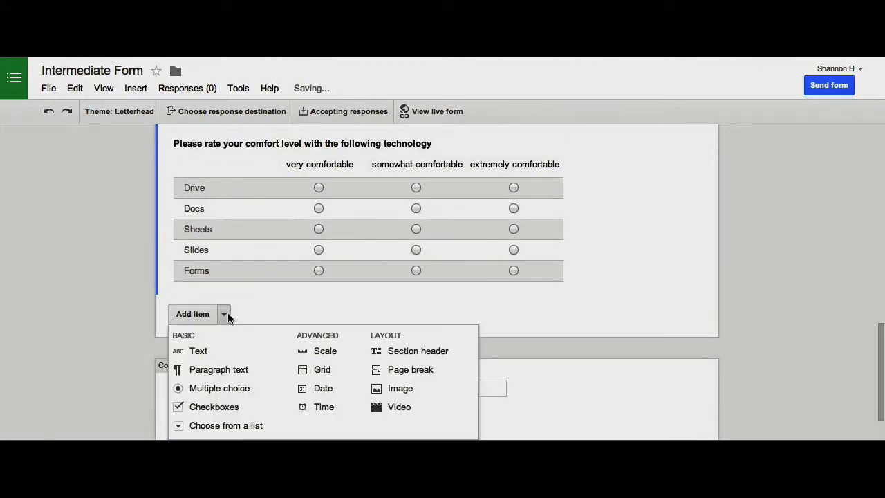
click(323, 389)
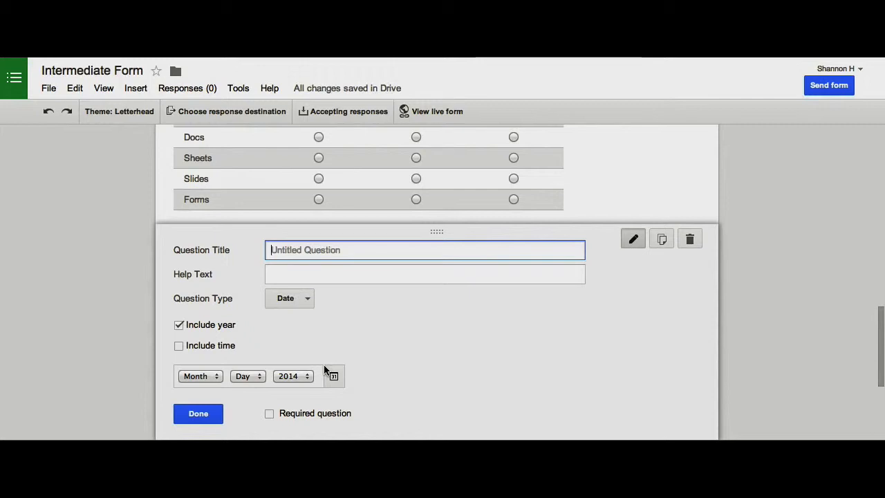
click(181, 347)
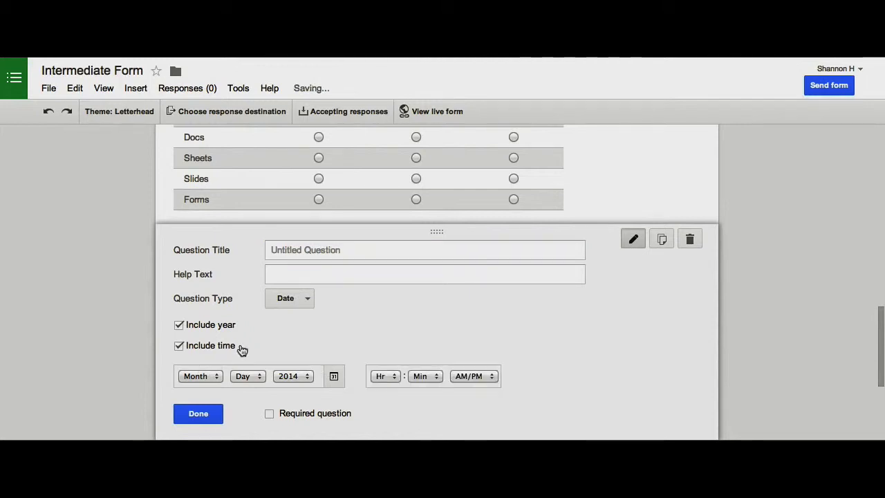
click(295, 252)
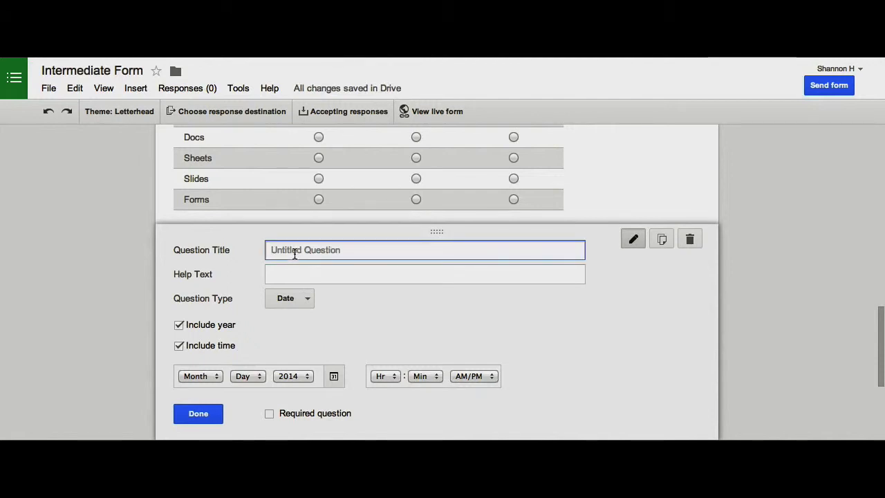
text(When would you like to come for extra help?)
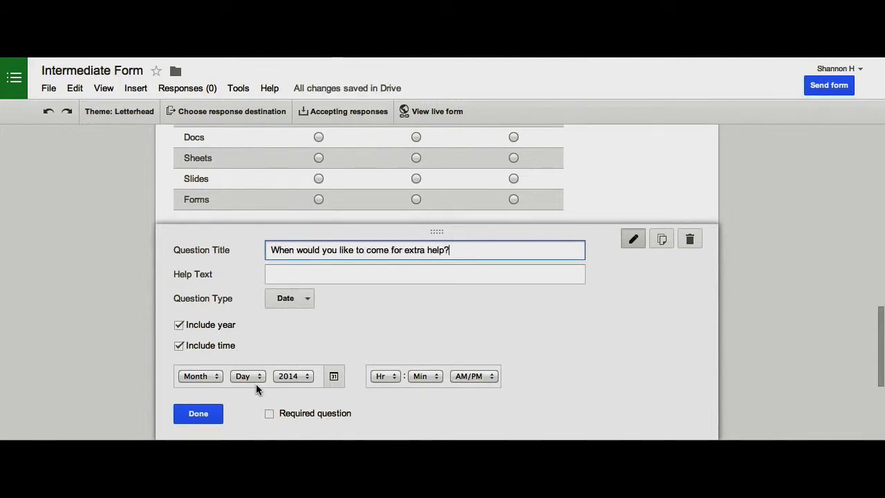
scroll(420, 374, down, 1)
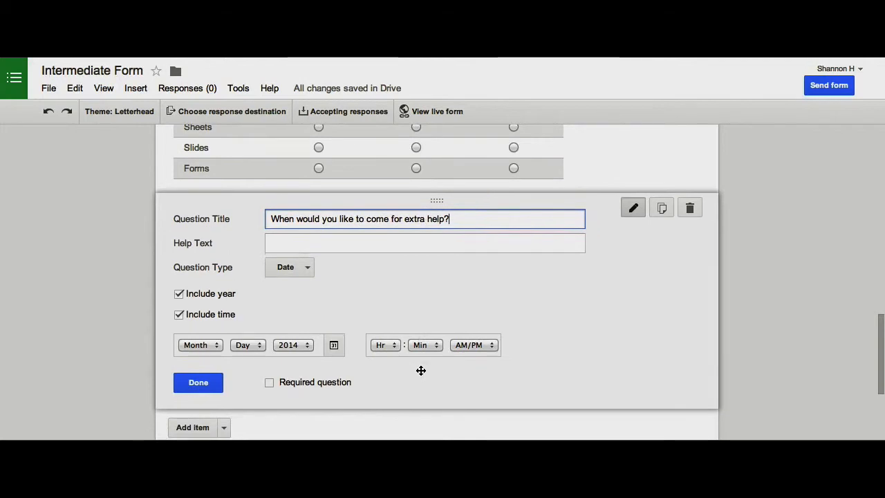
click(199, 382)
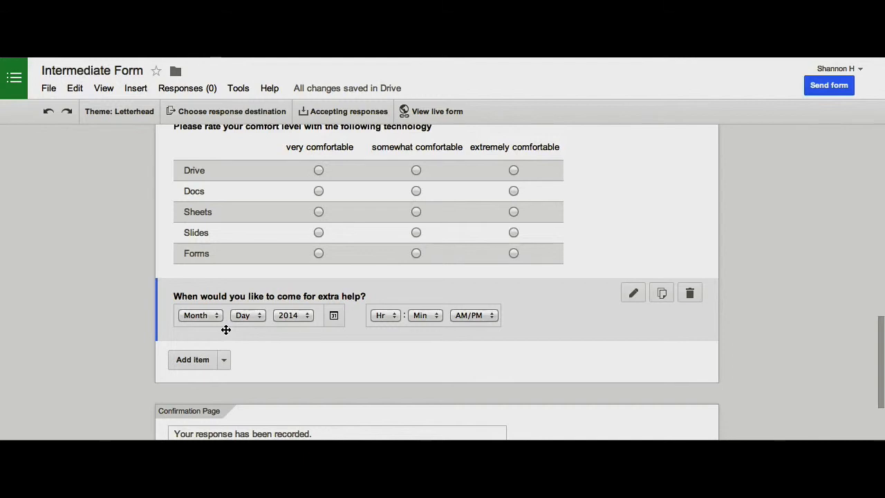
scroll(226, 330, down, 2)
click(224, 313)
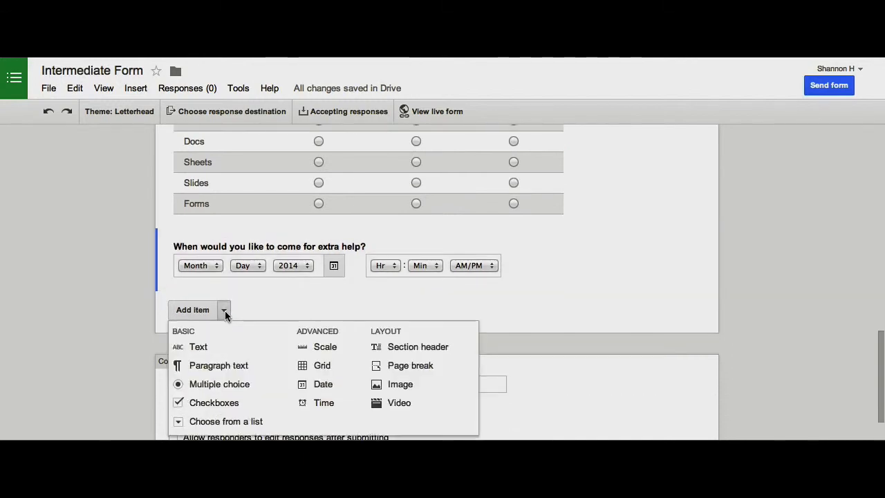
scroll(224, 315, down, 1)
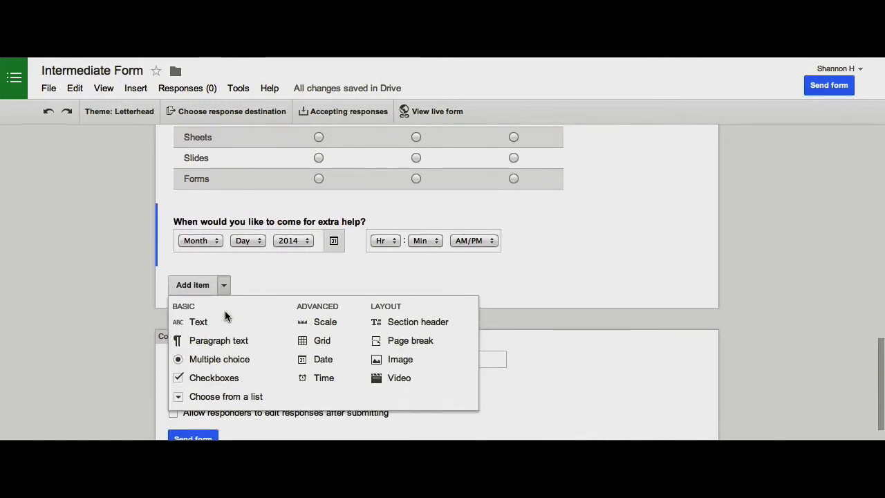
click(264, 279)
scroll(264, 279, up, 1)
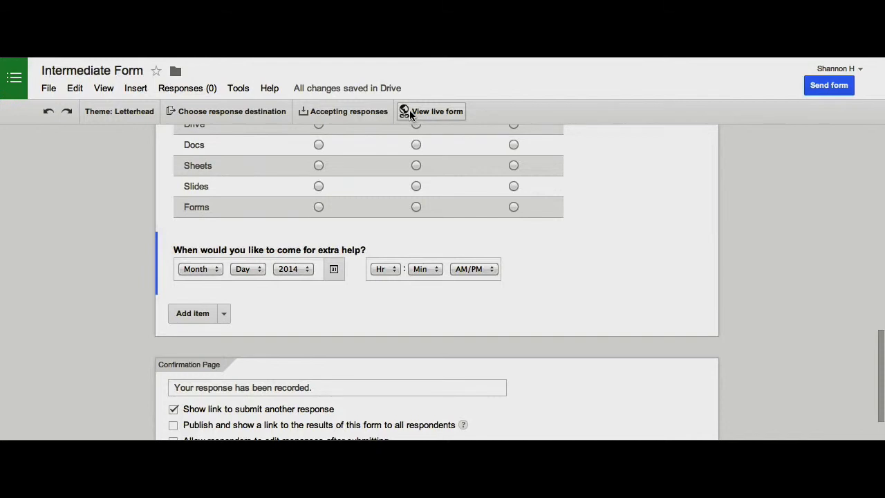
click(105, 89)
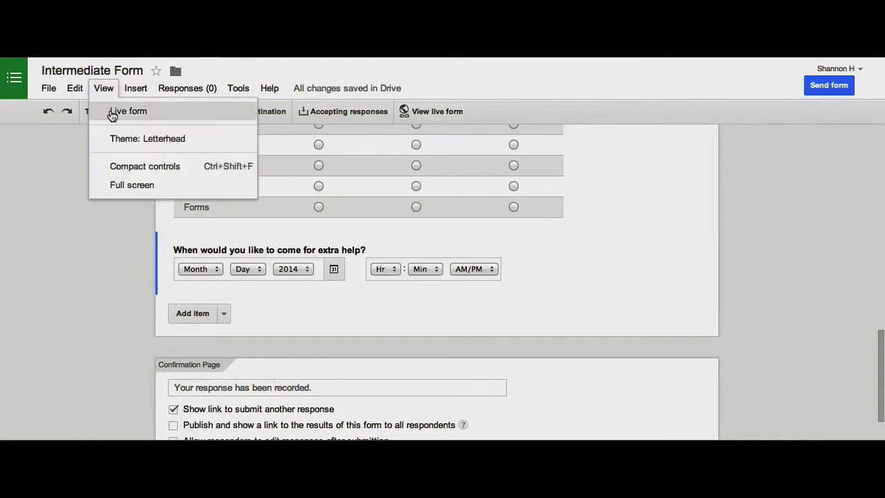
click(447, 110)
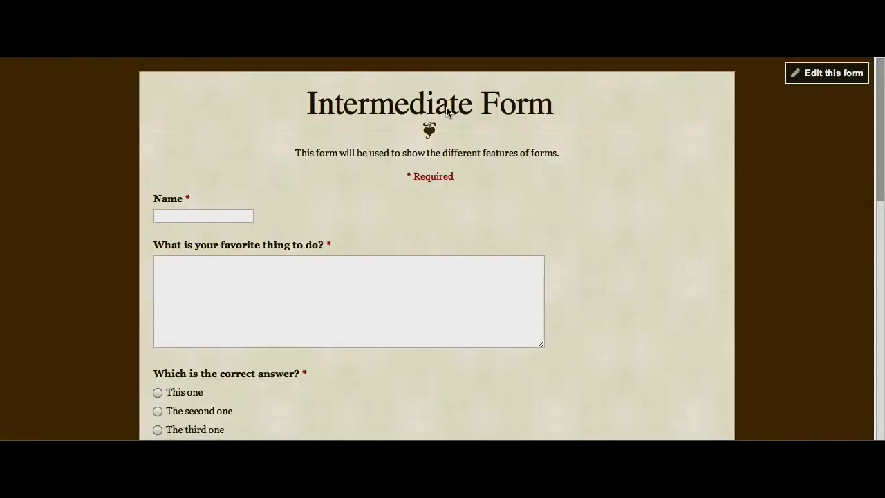
scroll(507, 189, down, 3)
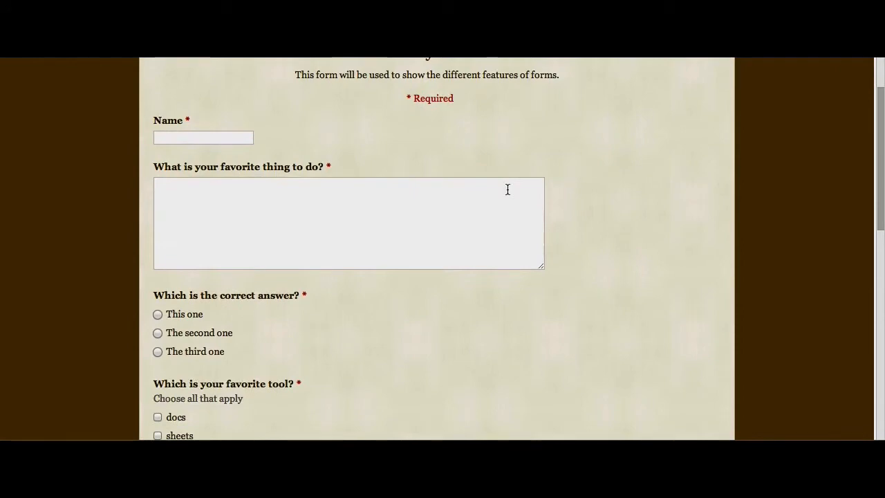
scroll(491, 279, down, 5)
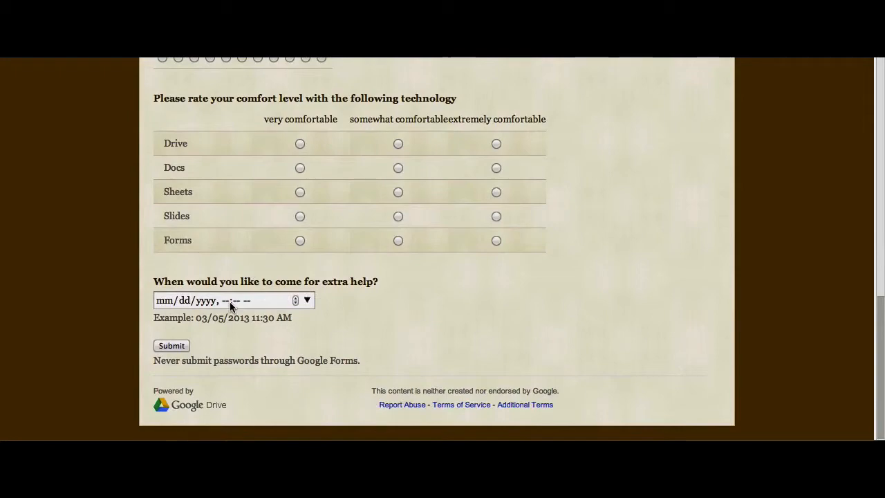
scroll(230, 302, up, 10)
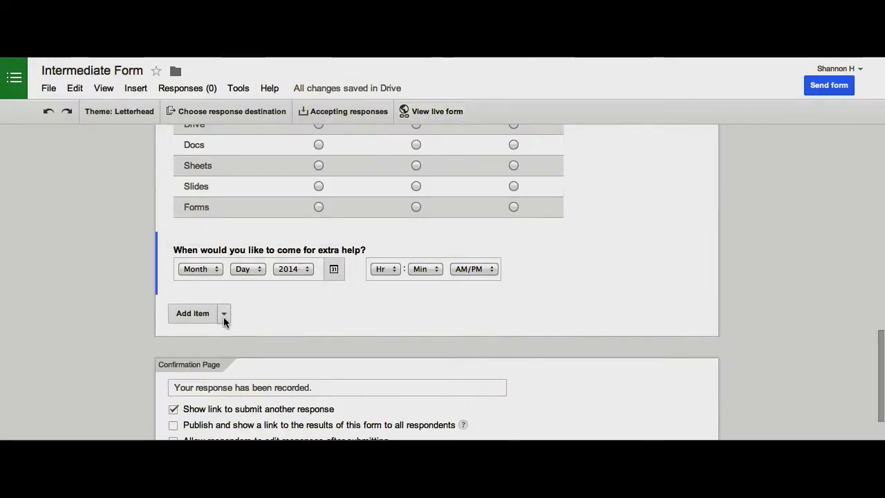
Insert a section header with the text 'Section header' below the extra-help question.
click(223, 317)
click(223, 317)
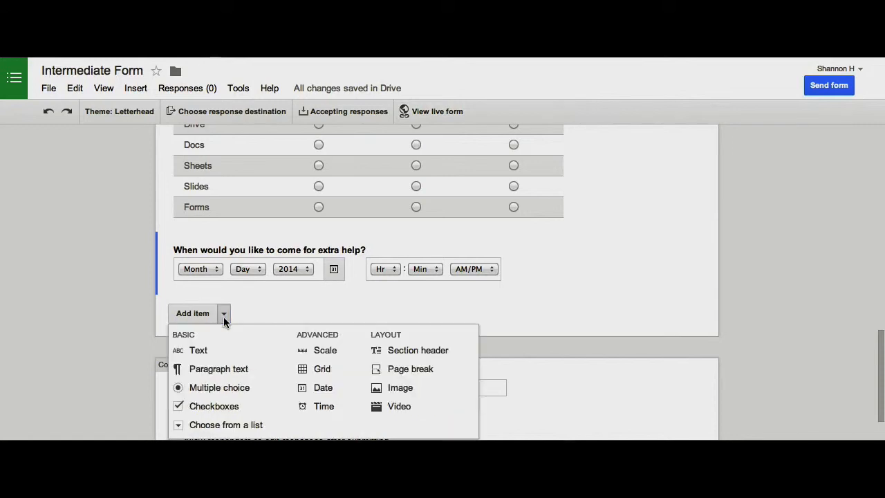
scroll(224, 317, down, 2)
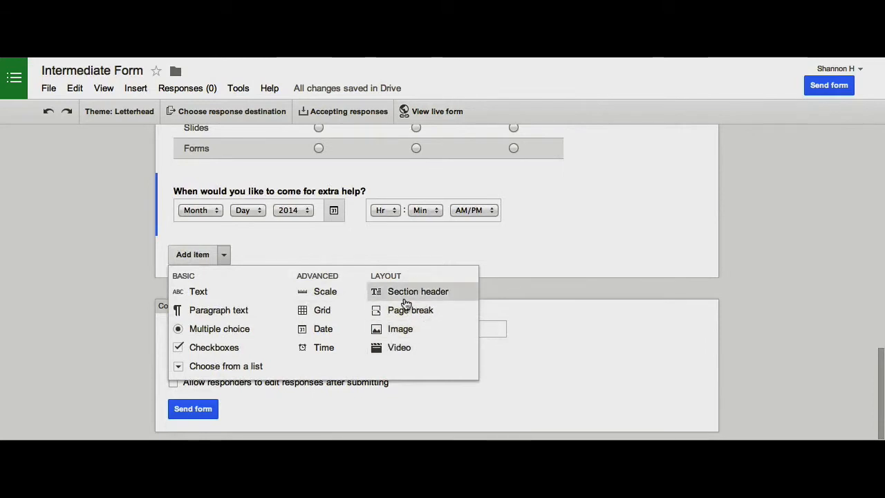
click(404, 302)
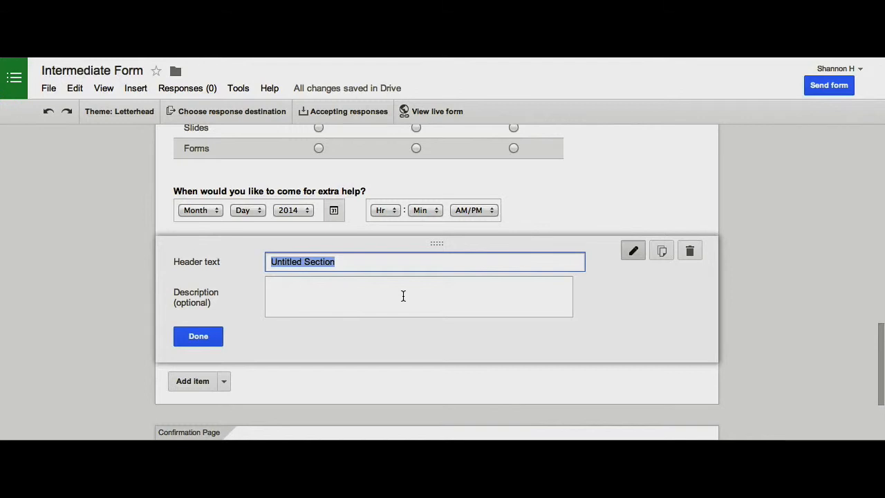
text(Section header)
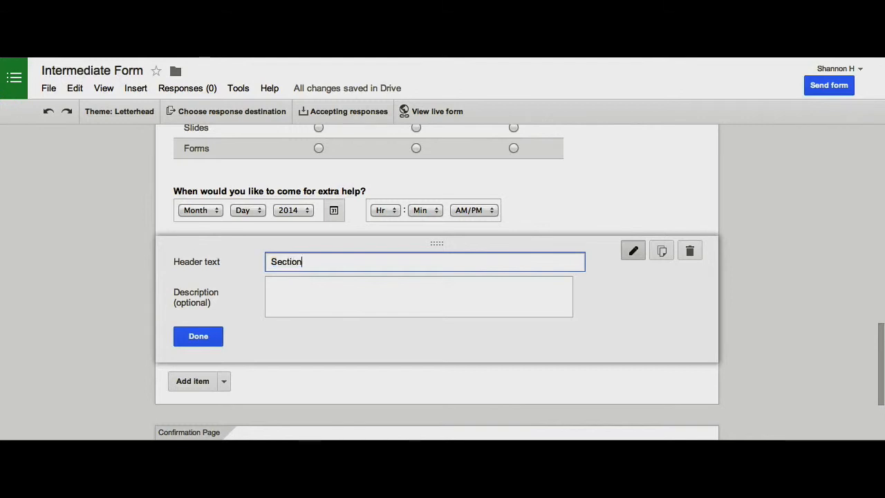
click(218, 338)
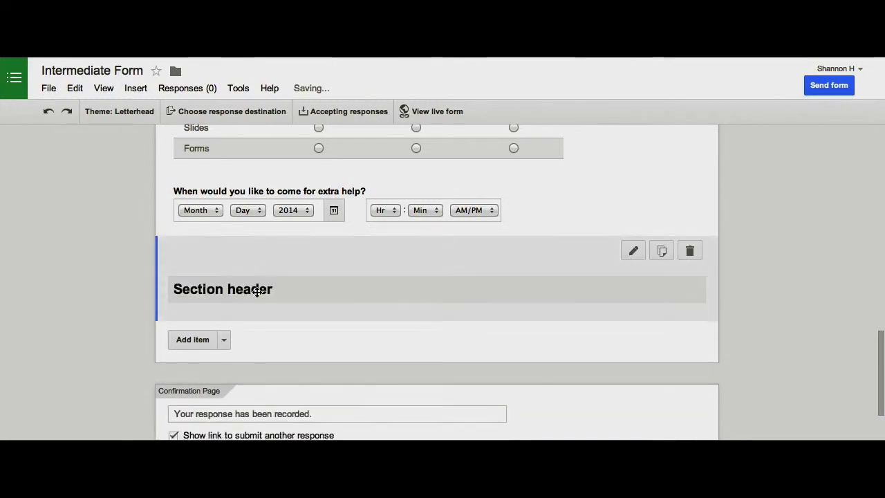
scroll(419, 229, up, 1)
Drag the correct-answer question to sit after the favorite-tool question.
drag(348, 298, 334, 227)
scroll(334, 227, up, 6)
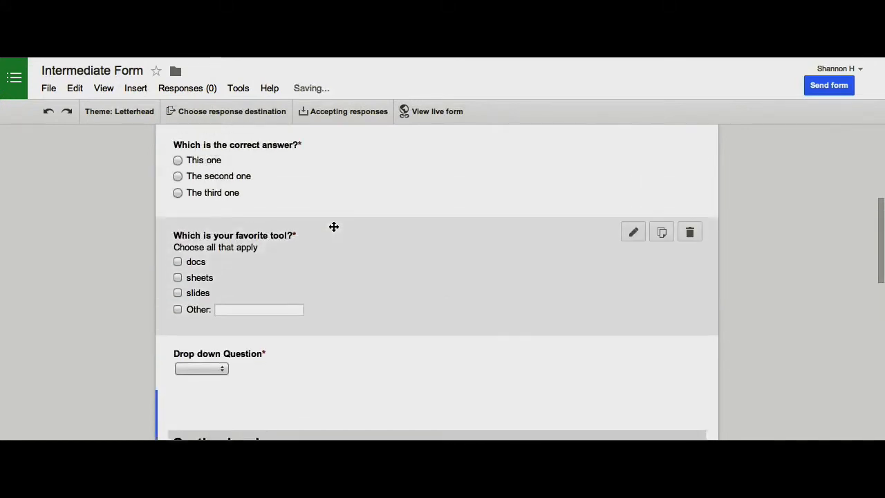
scroll(334, 230, down, 3)
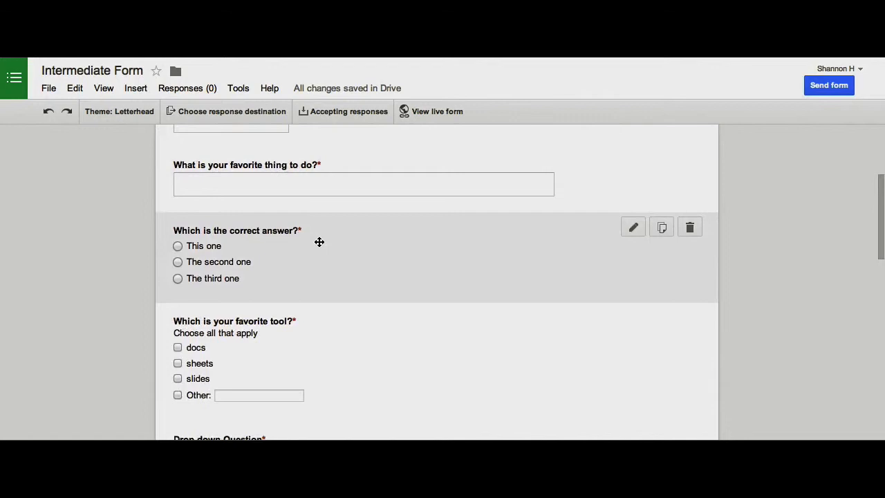
drag(318, 244, 320, 354)
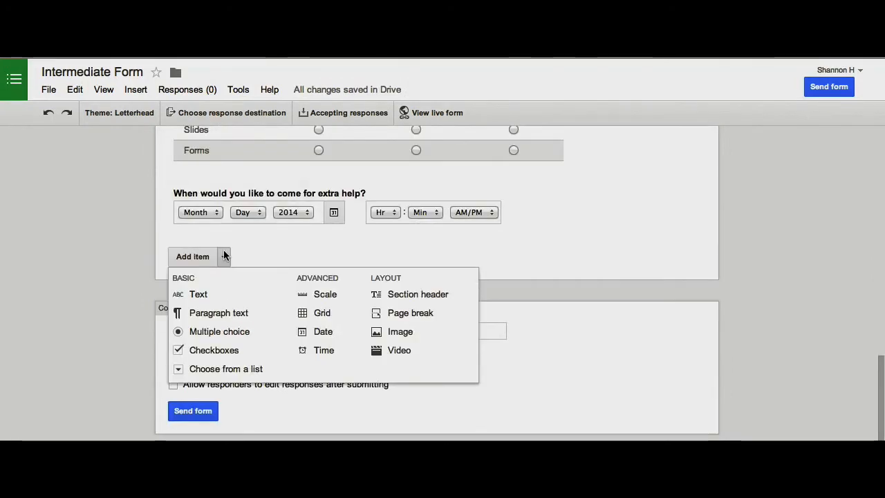
Add a page break titled 'New Page' after the date question.
click(430, 315)
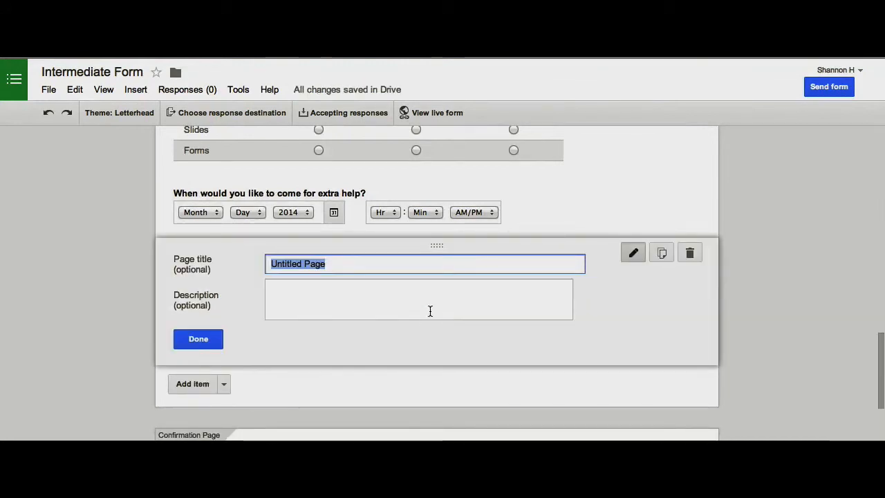
text(New Page)
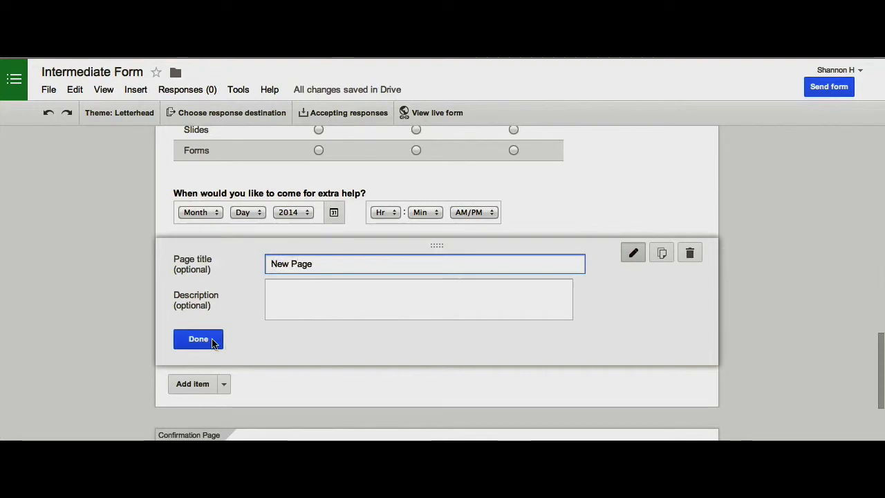
click(199, 338)
scroll(200, 345, down, 2)
click(223, 256)
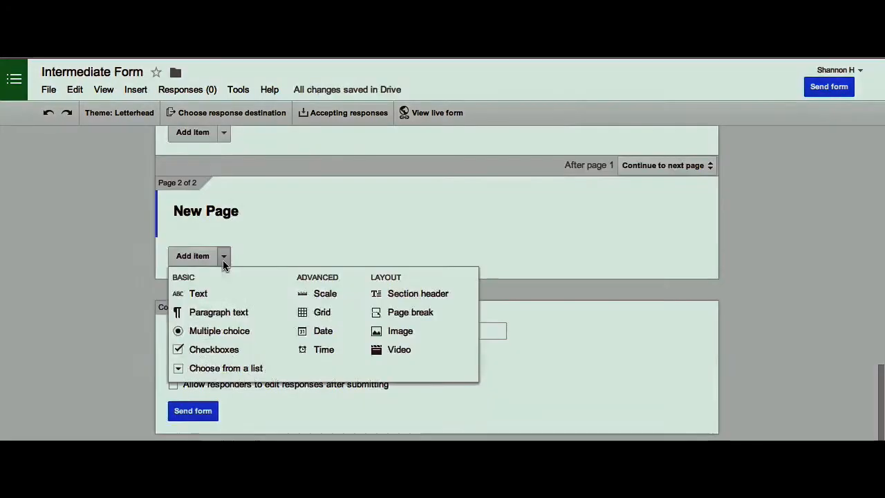
Upload CacooC.png as a centred image item on New Page.
click(408, 336)
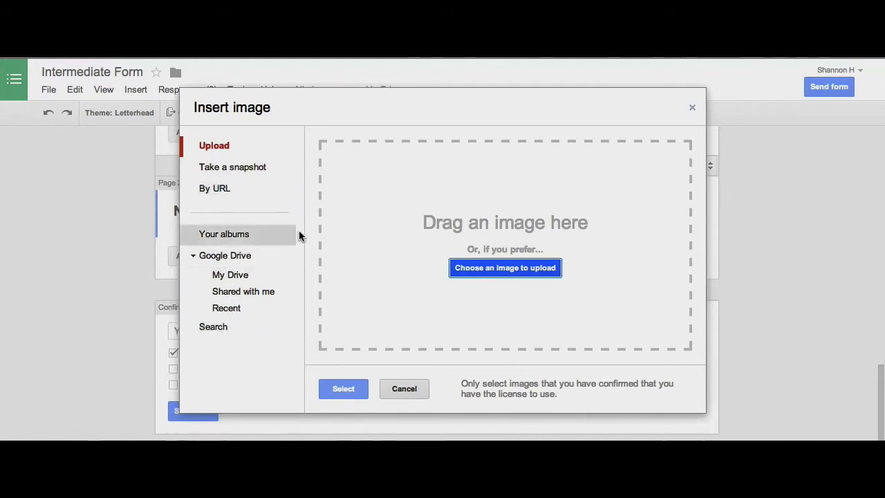
click(506, 268)
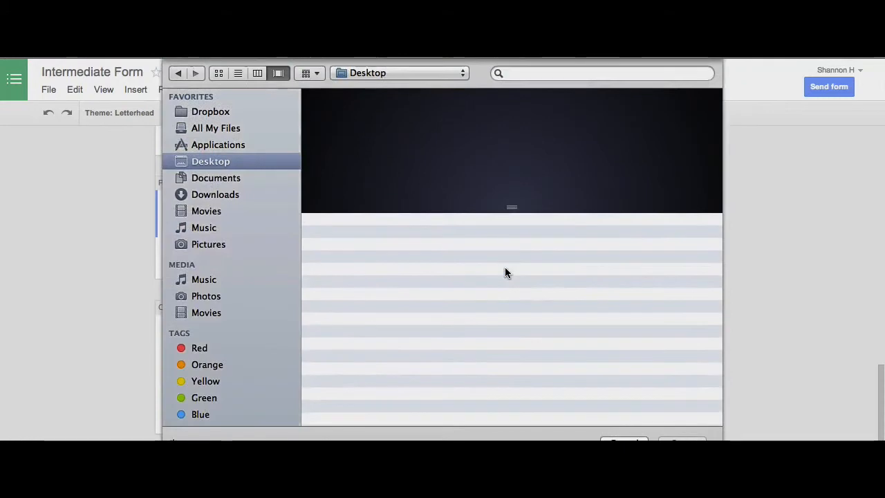
double_click(366, 269)
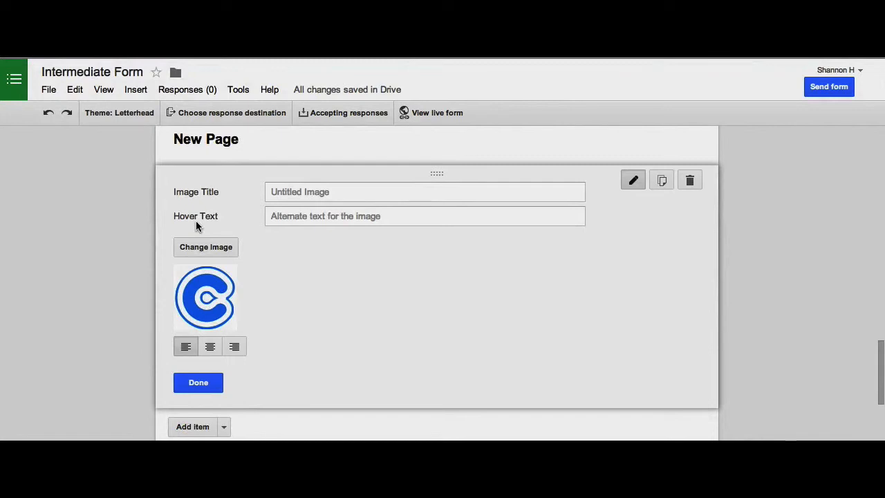
click(211, 347)
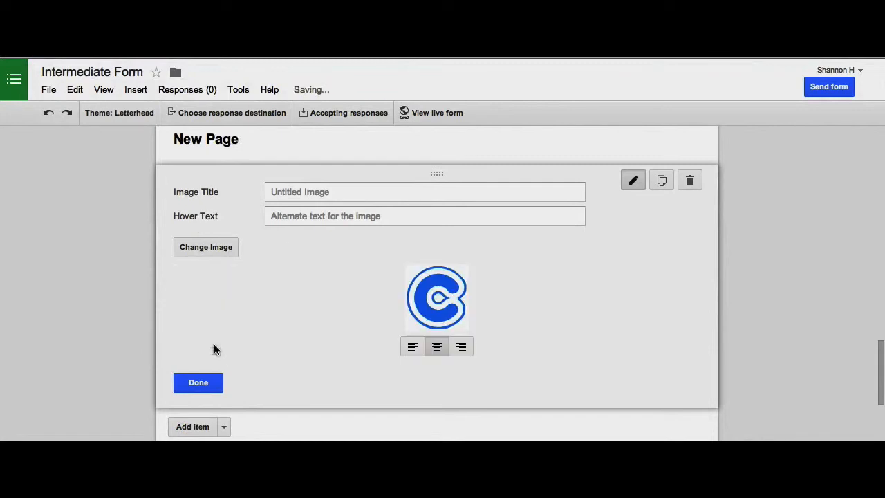
scroll(504, 298, down, 1)
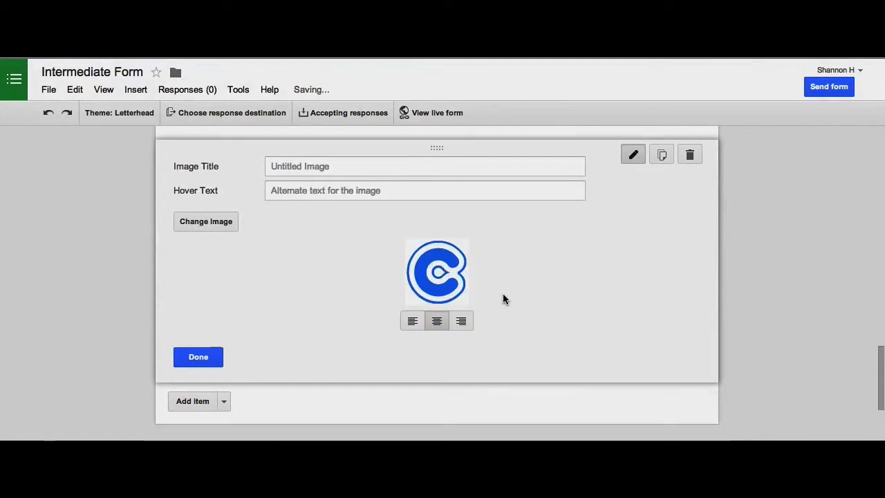
click(197, 338)
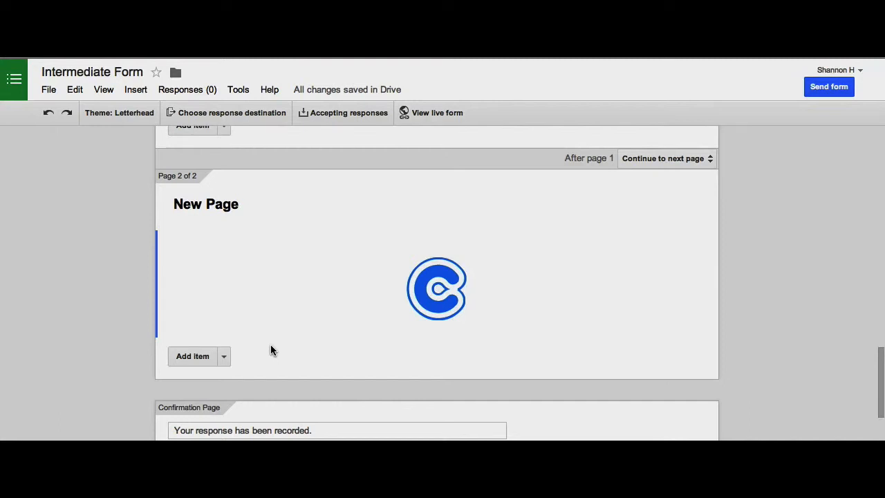
Add a multiple-choice question titled 'What does this picture represent?'.
click(225, 356)
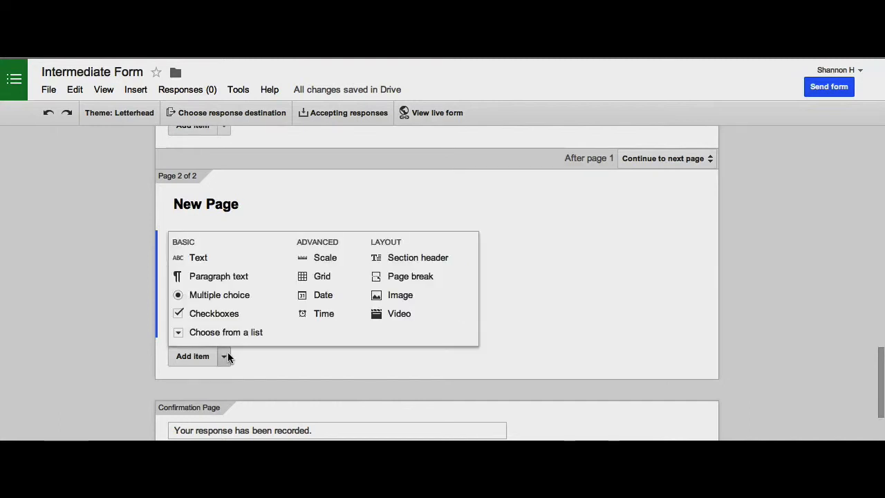
click(276, 356)
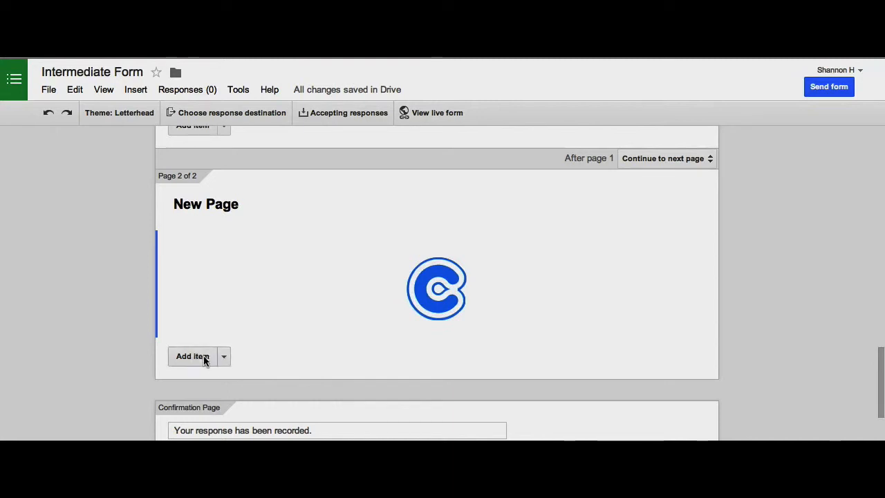
click(224, 357)
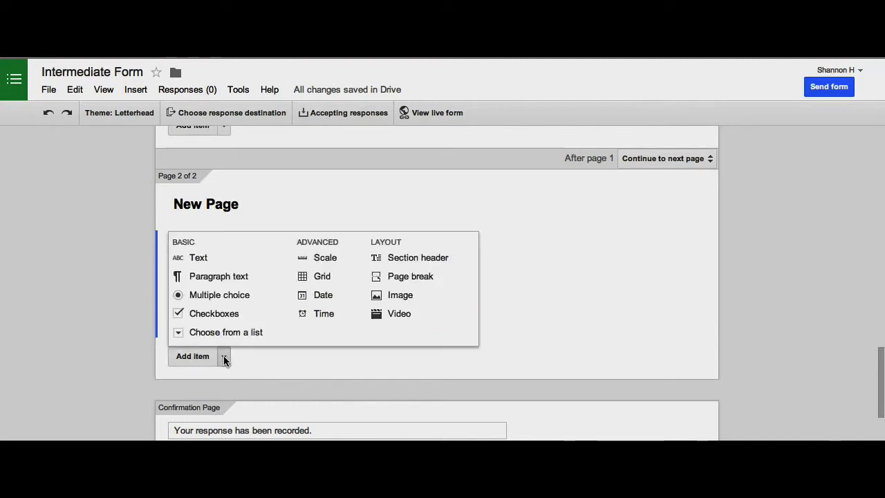
click(223, 294)
text(Wh)
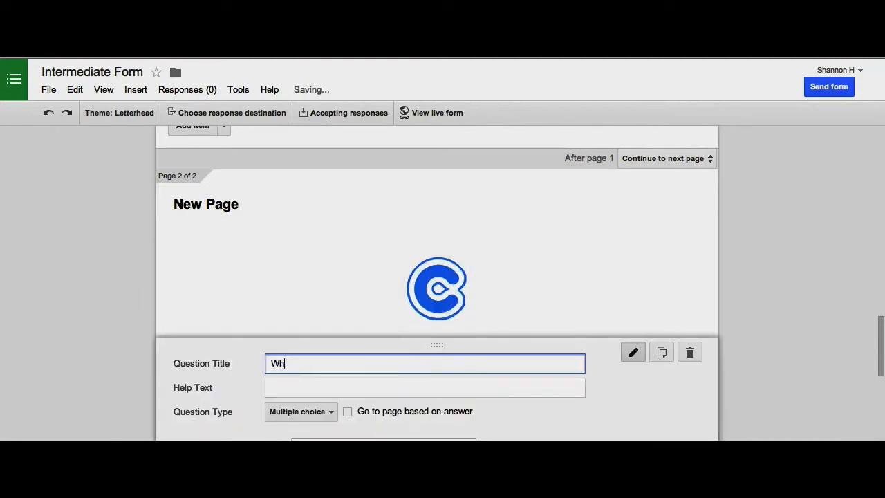
text(at does this picture represent?)
scroll(435, 276, down, 2)
Give it the answer options MindMeister, LucidCharts and Cacoo, and finish editing.
click(388, 321)
text(MindMeister)
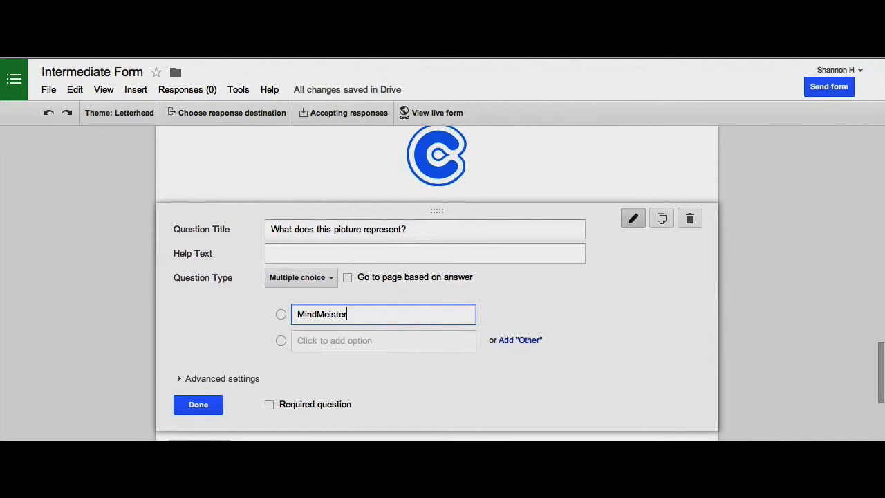
key(Tab)
text(Luci)
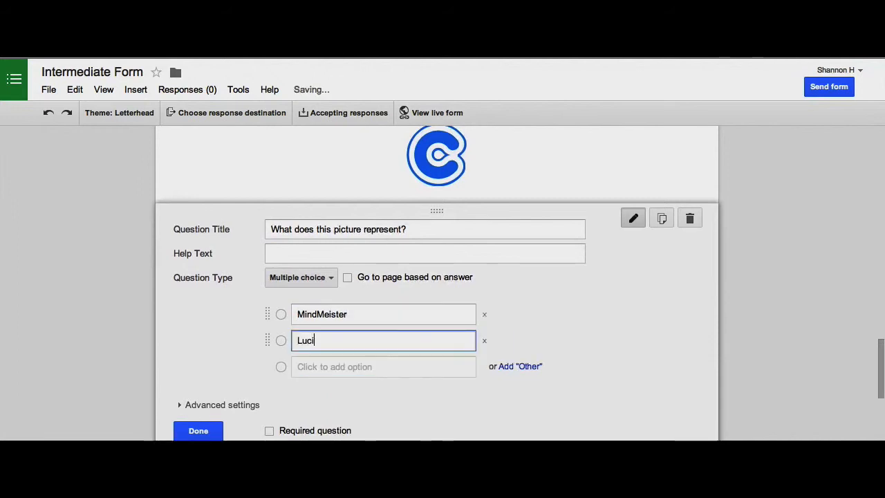
text(dCharts)
key(Tab)
key(Tab)
text(C)
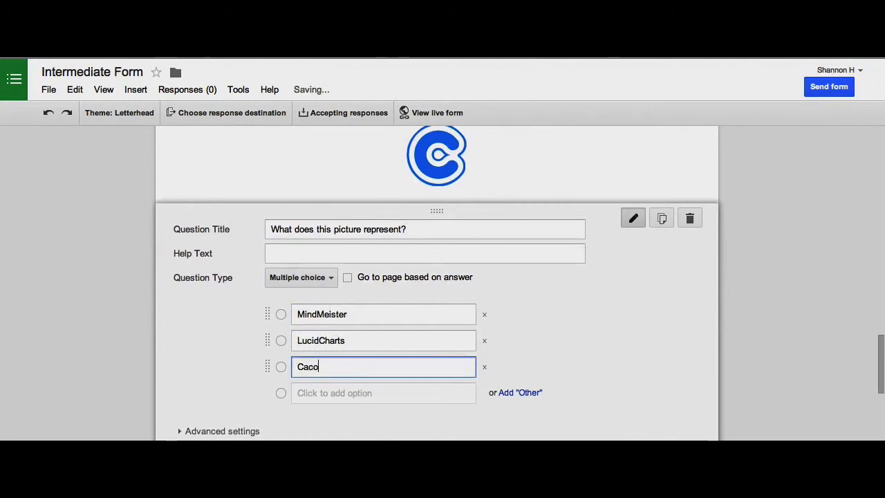
scroll(435, 277, down, 3)
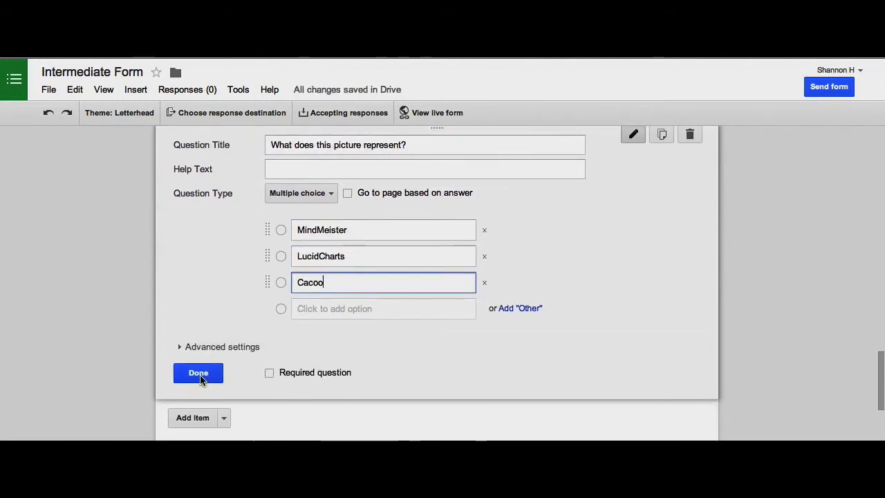
click(200, 379)
scroll(344, 284, up, 2)
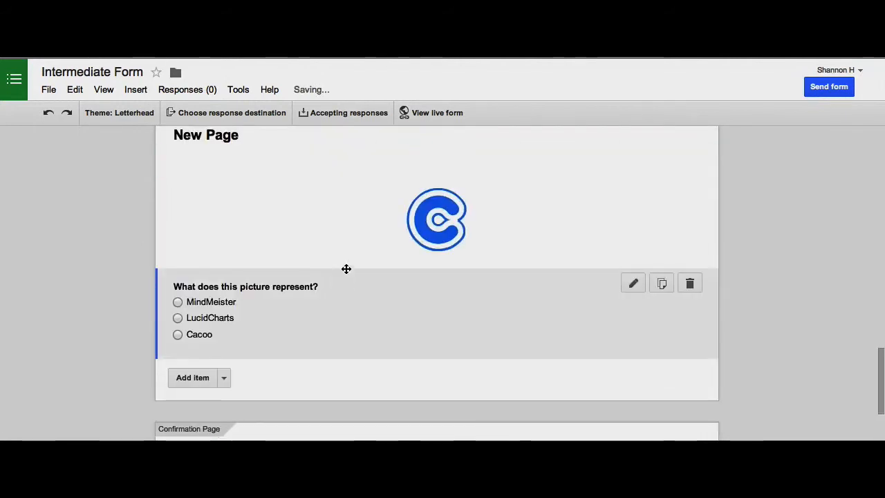
scroll(313, 316, down, 1)
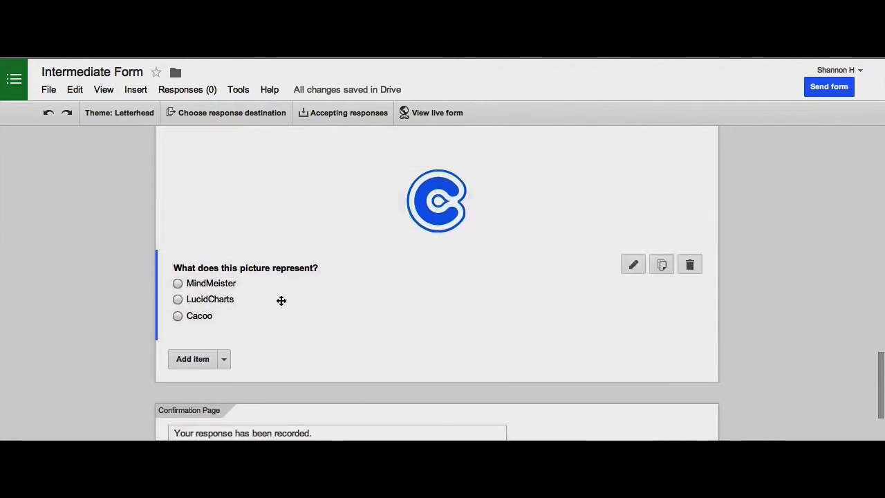
click(223, 360)
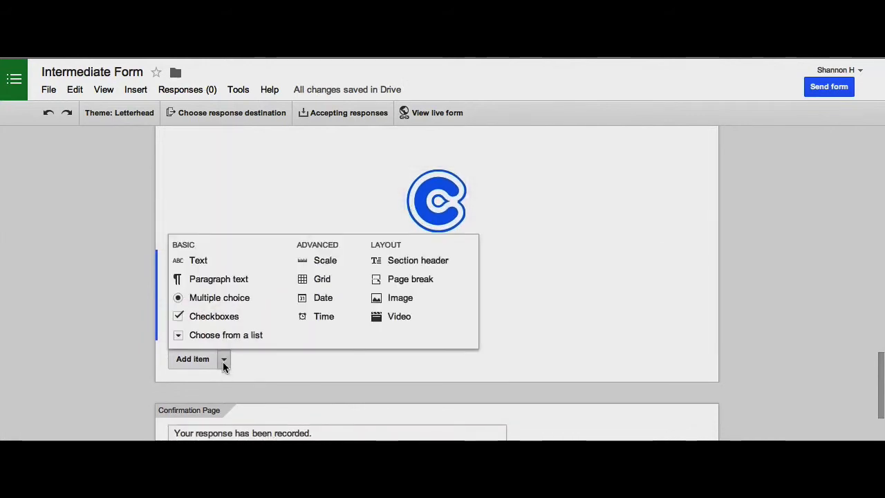
Search YouTube for 'grammar' and embed the 'Fix Your Grammar' video below the picture question.
click(399, 318)
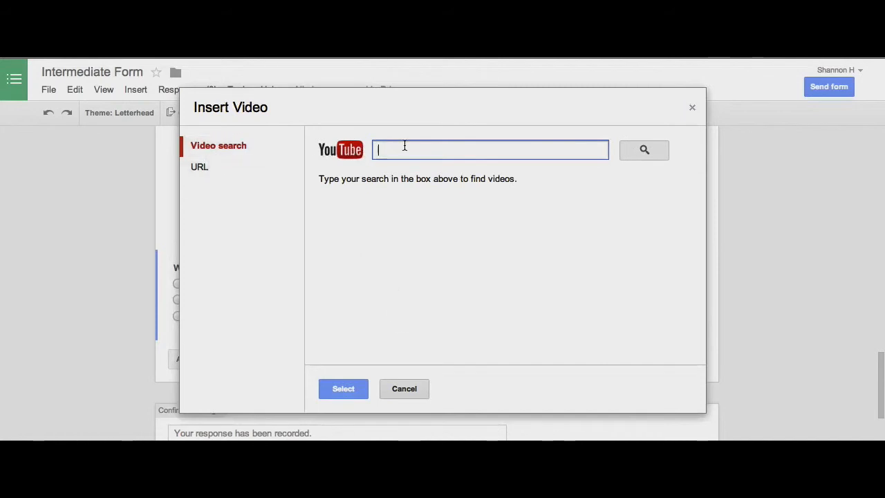
click(206, 172)
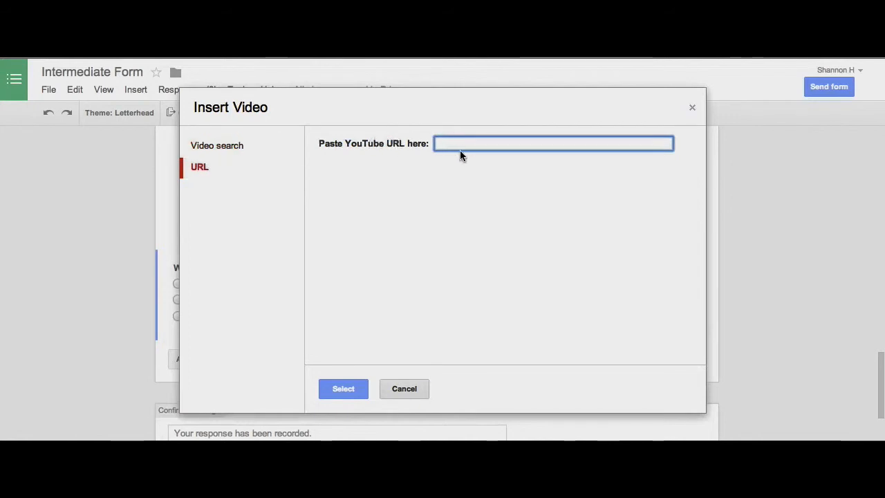
click(247, 144)
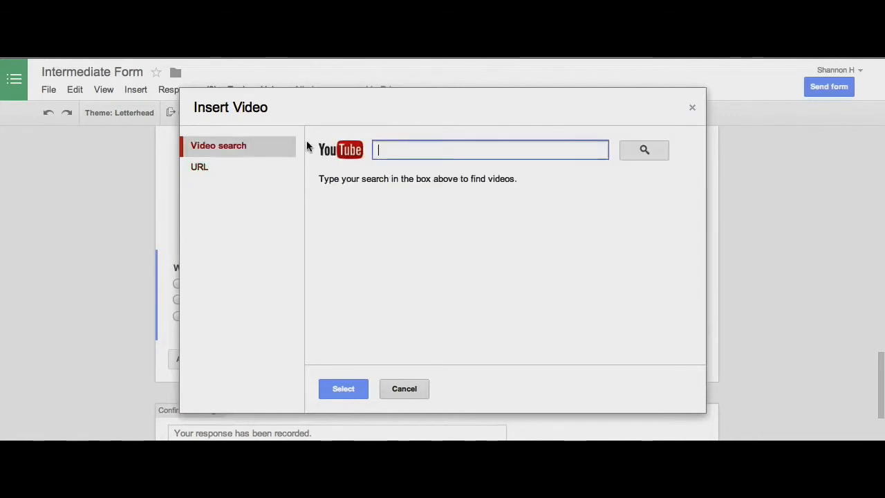
text(grammar)
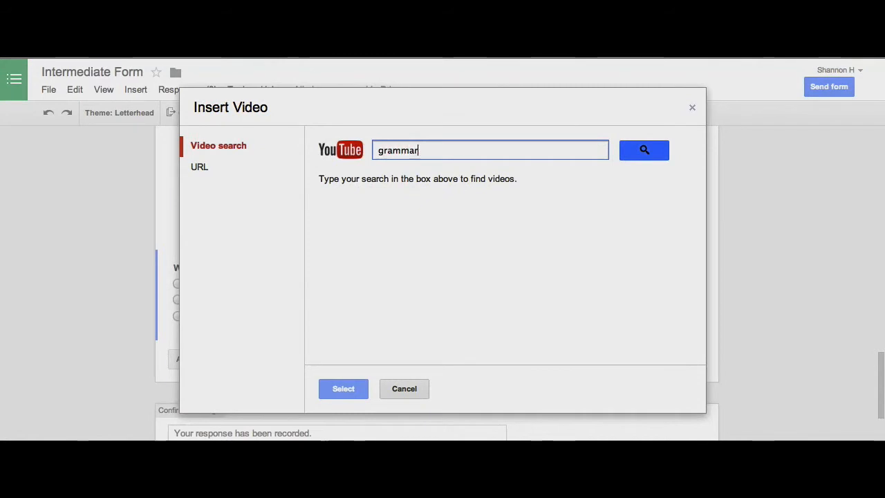
click(643, 149)
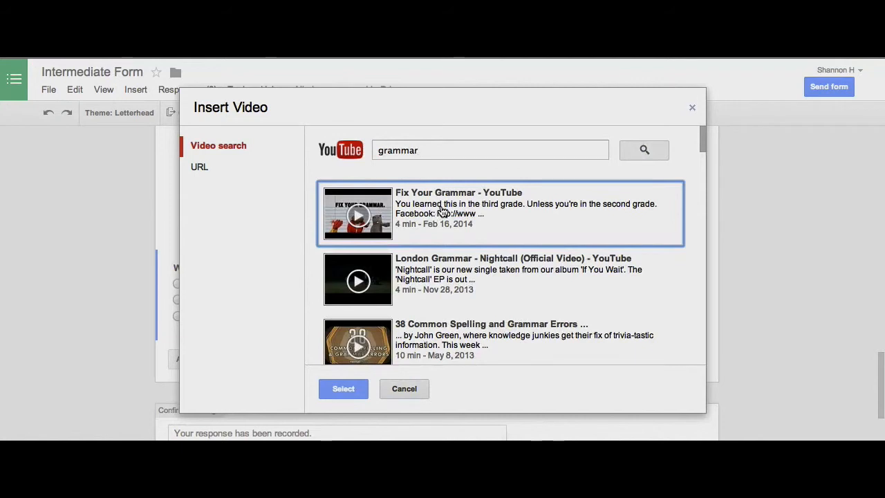
click(443, 210)
double_click(442, 209)
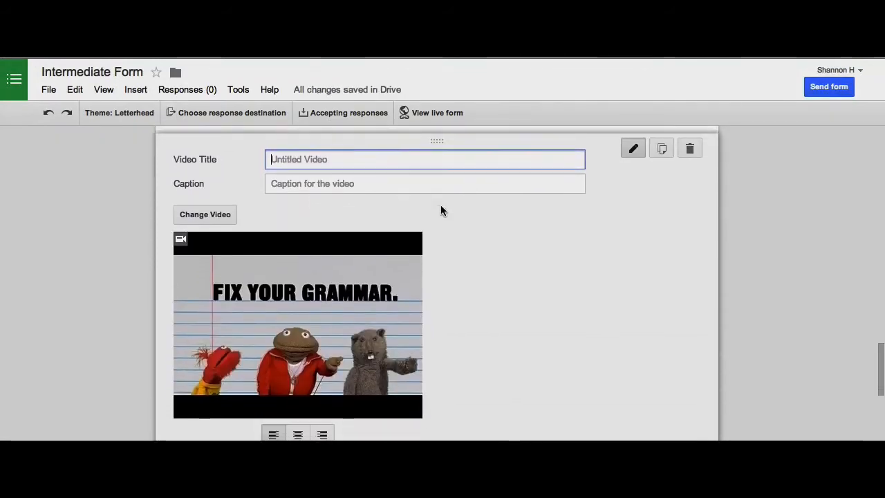
scroll(442, 210, down, 1)
scroll(441, 201, up, 2)
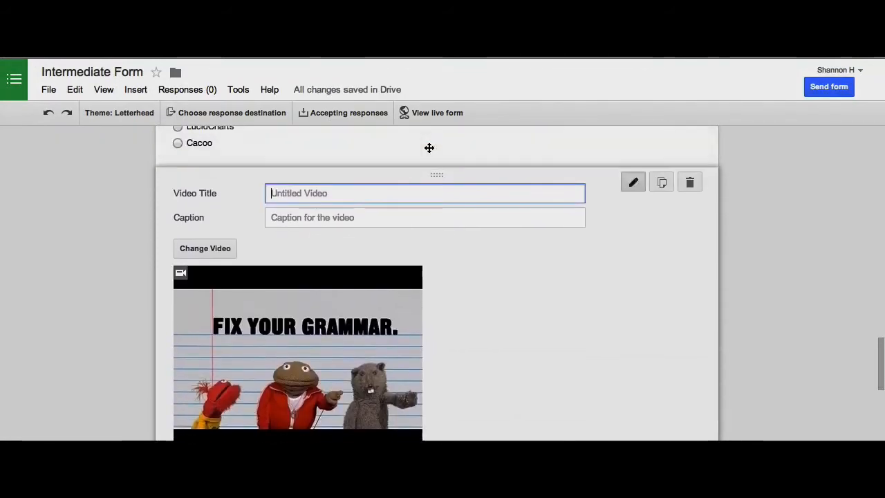
scroll(306, 323, down, 1)
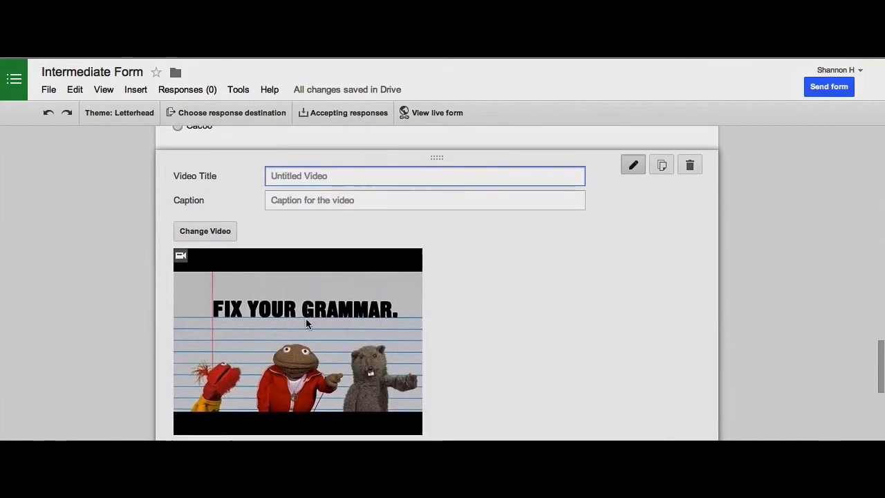
scroll(307, 323, down, 2)
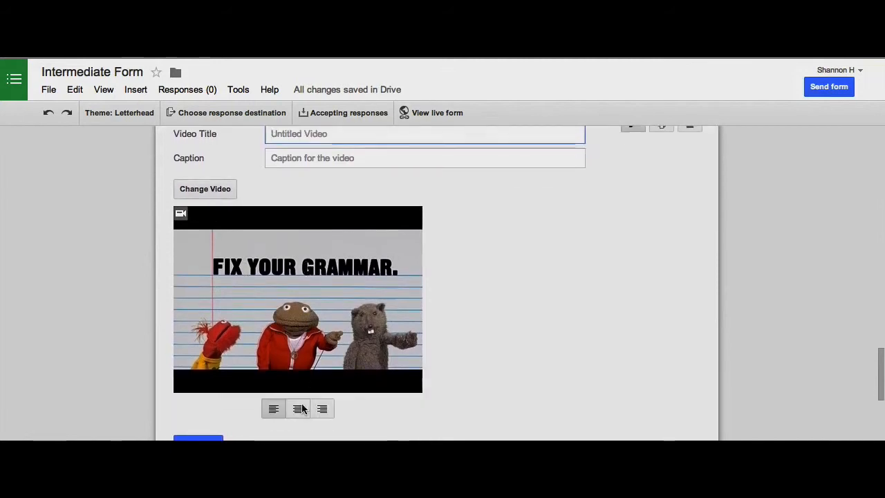
scroll(297, 403, down, 1)
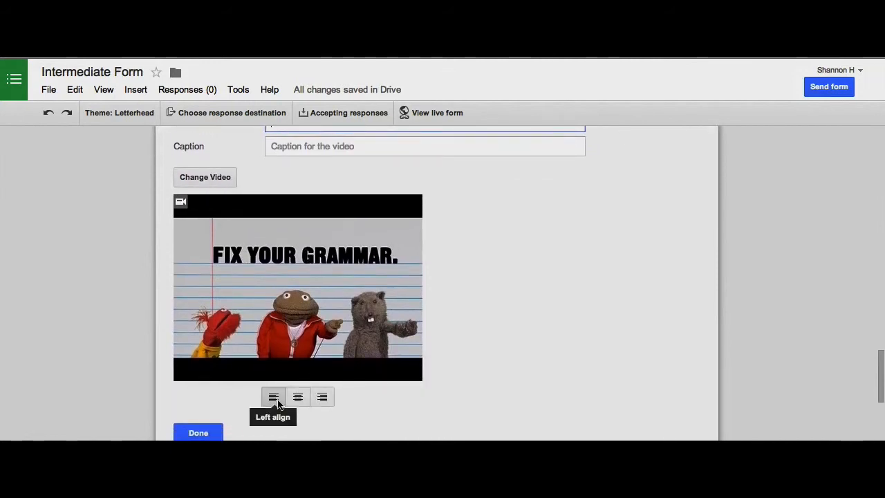
Set the Fix Your Grammar video to centre alignment and close its editor.
click(297, 401)
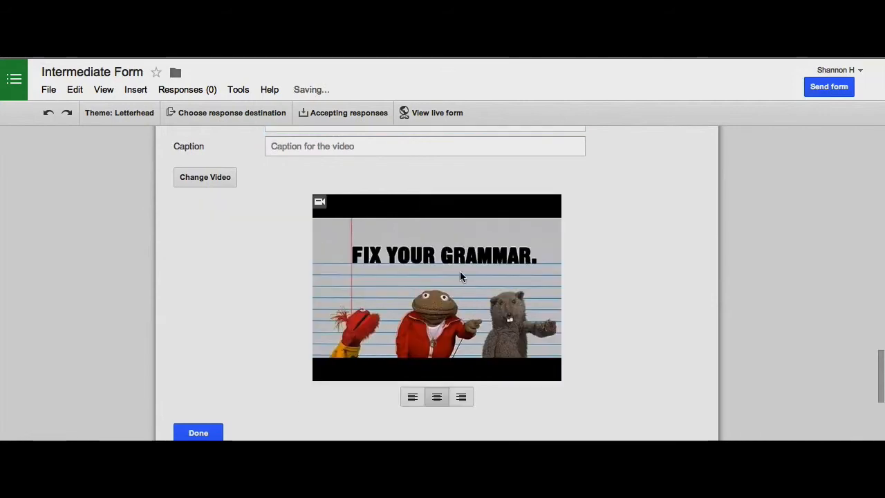
scroll(460, 271, down, 3)
click(206, 349)
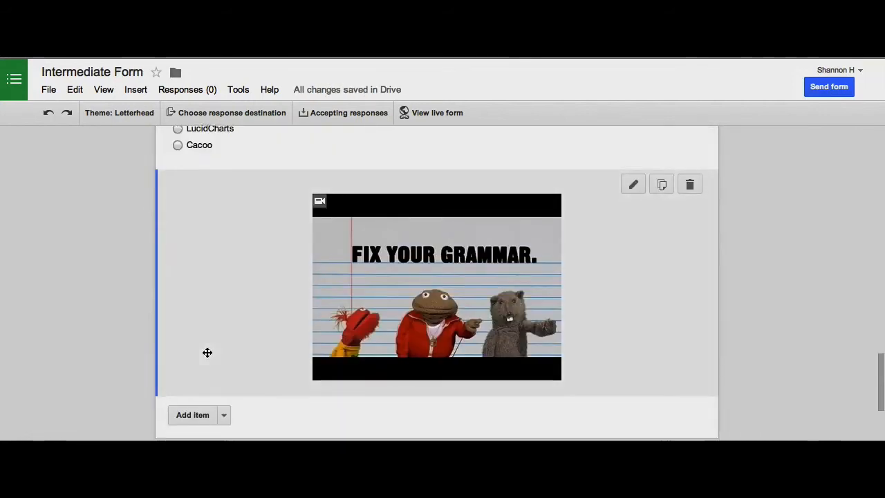
scroll(206, 353, down, 3)
scroll(257, 258, up, 4)
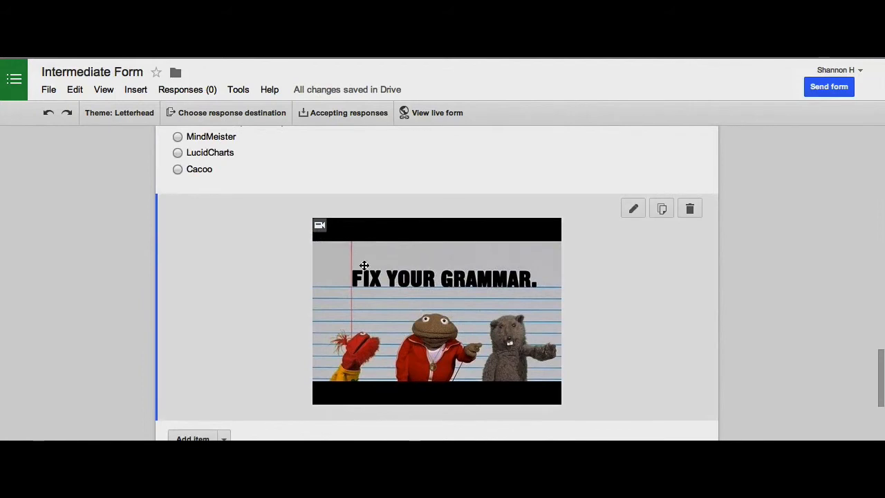
scroll(318, 236, down, 3)
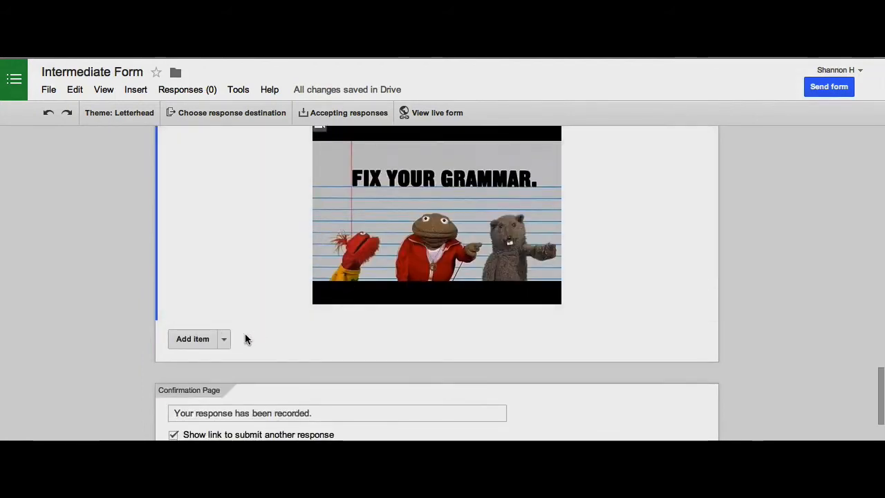
scroll(247, 335, up, 15)
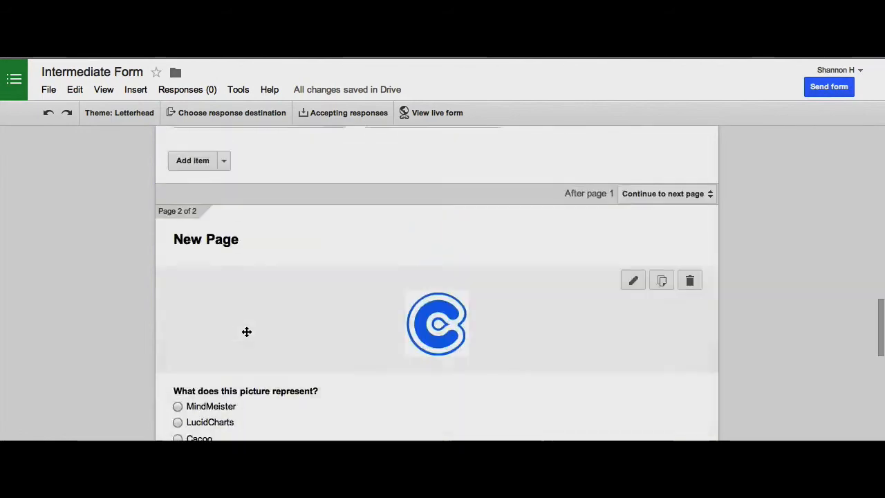
scroll(247, 333, up, 15)
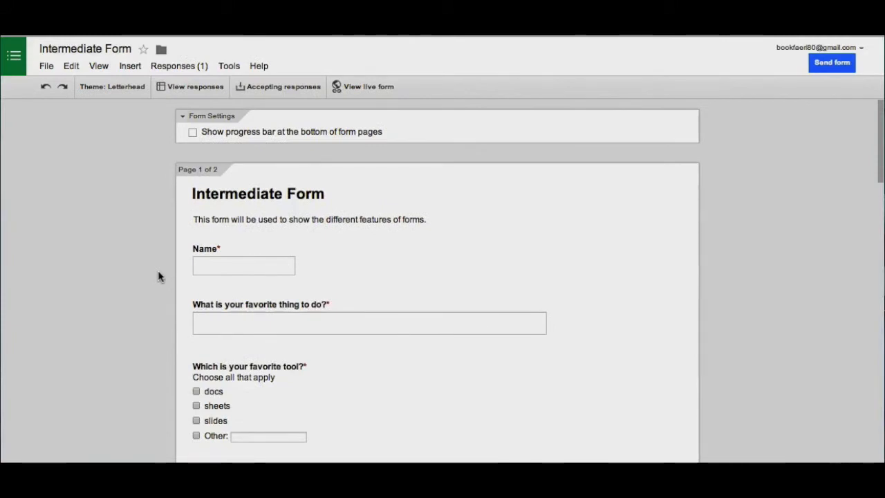
Invite the suggested collaborator with Can edit access, send the invitation, and close sharing.
click(46, 67)
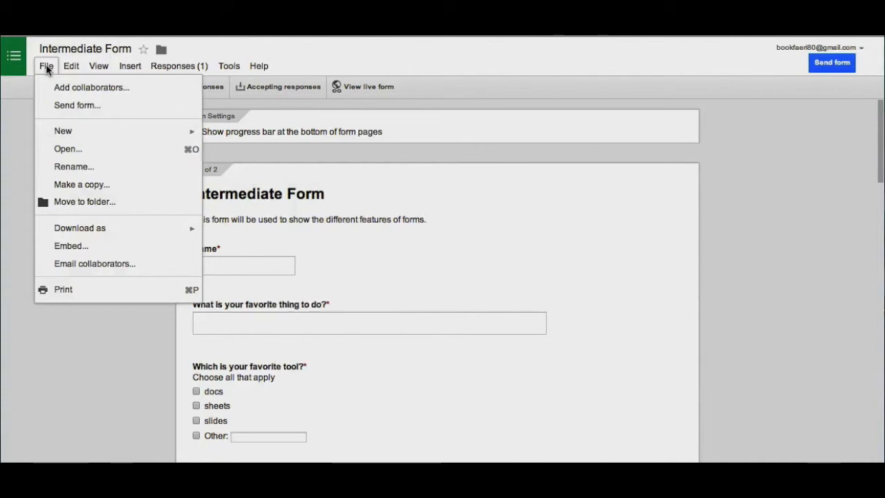
click(60, 87)
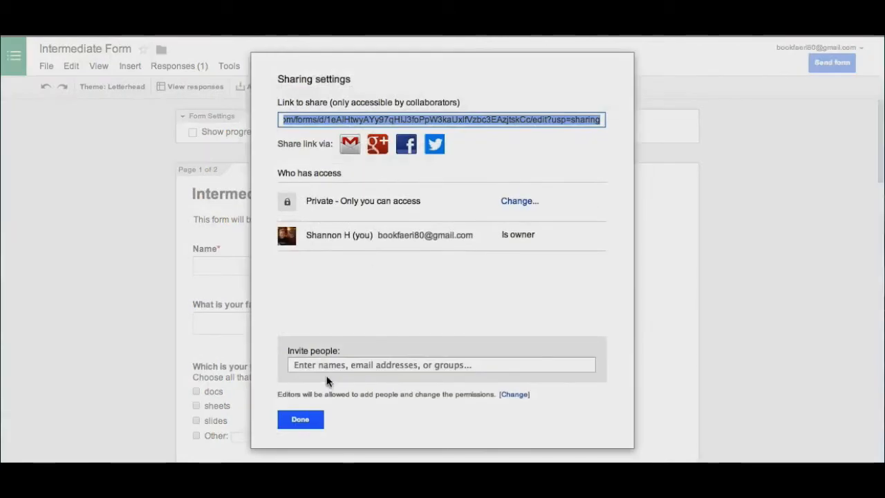
click(330, 365)
text(shannon)
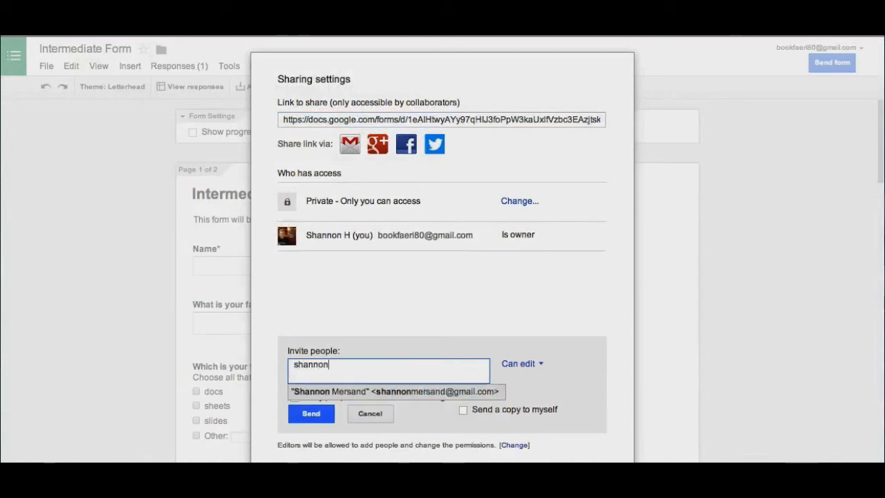
click(361, 392)
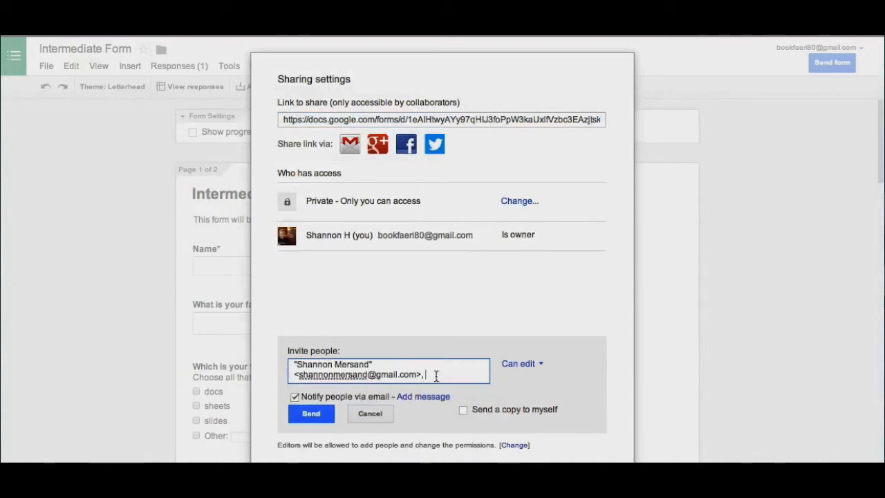
click(541, 369)
click(573, 363)
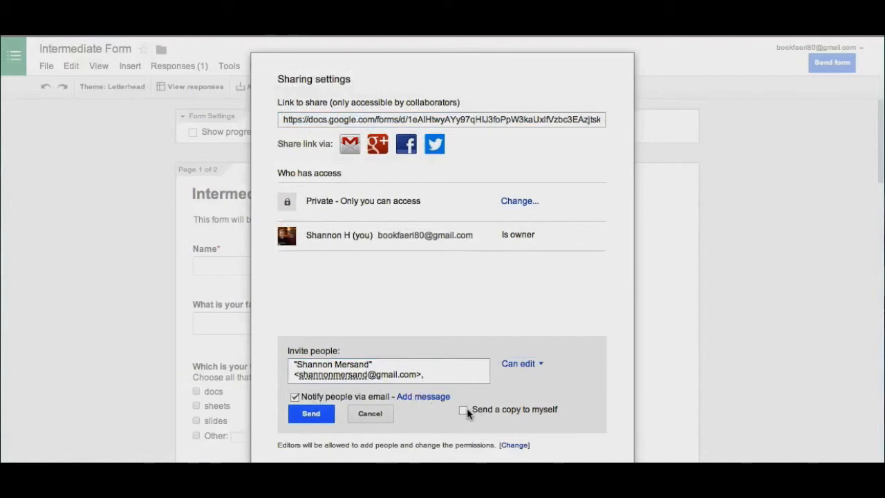
click(310, 414)
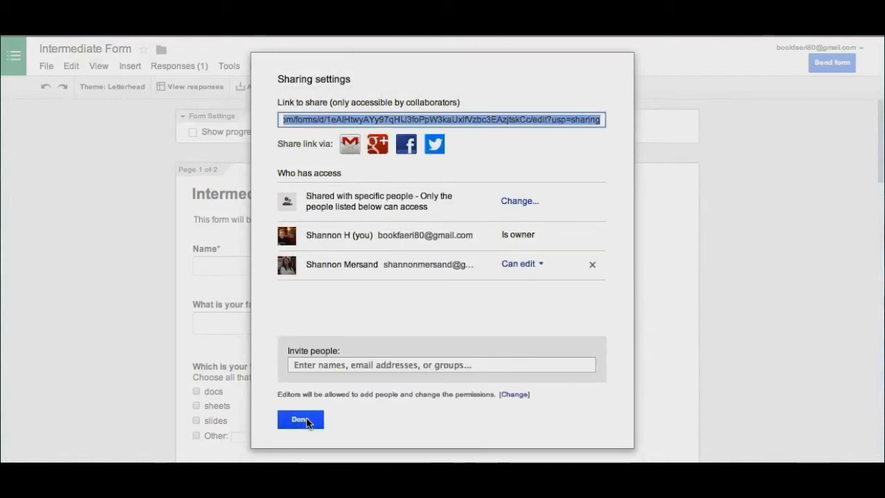
click(308, 422)
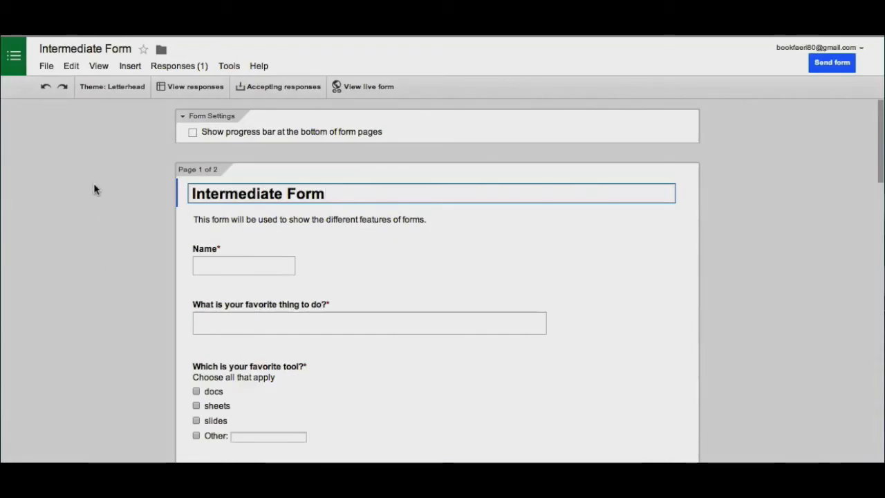
click(45, 65)
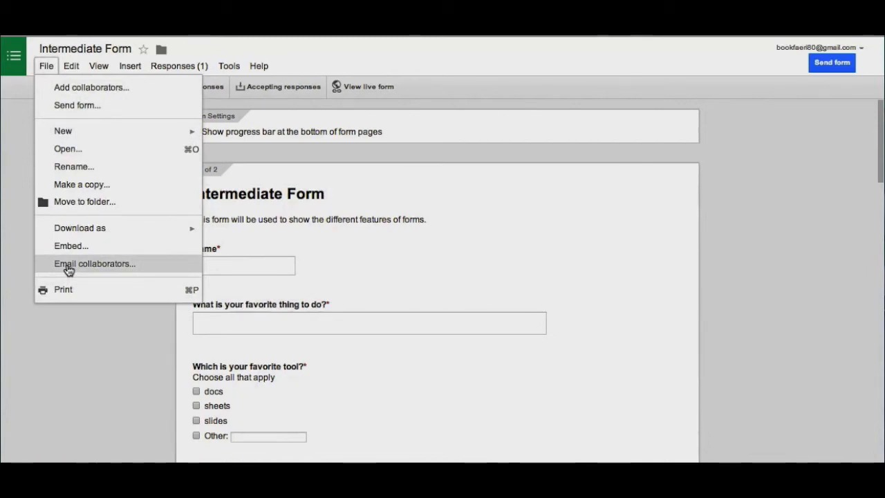
Look through the File menu, then open the Responses (0) menu.
mouse_move(74, 235)
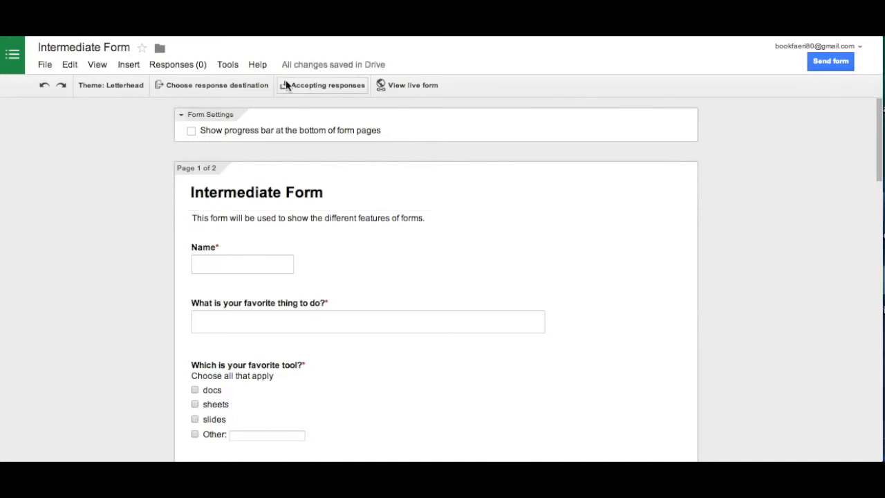
click(184, 69)
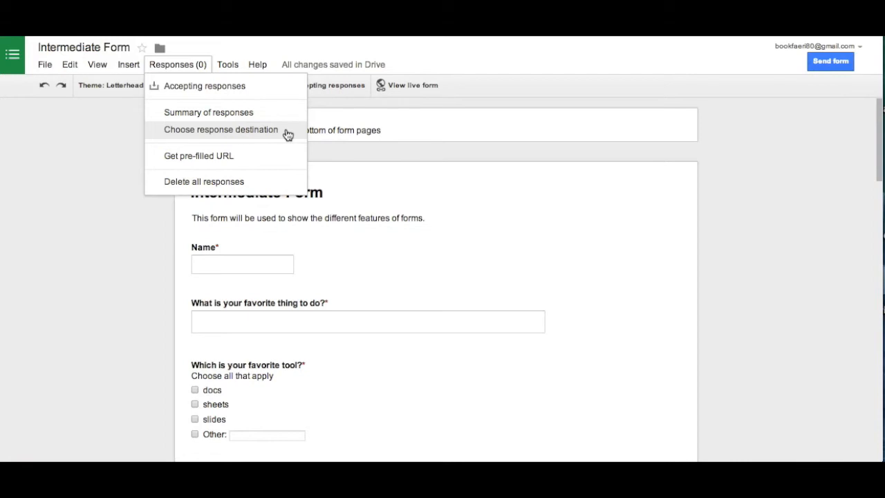
Send responses to a new spreadsheet, Intermediate Form (Responses), then go to Google Drive.
click(239, 133)
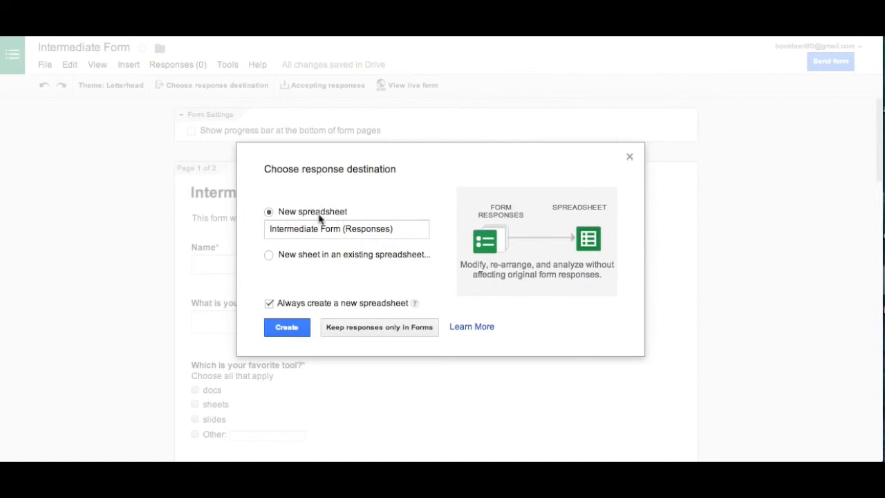
click(278, 332)
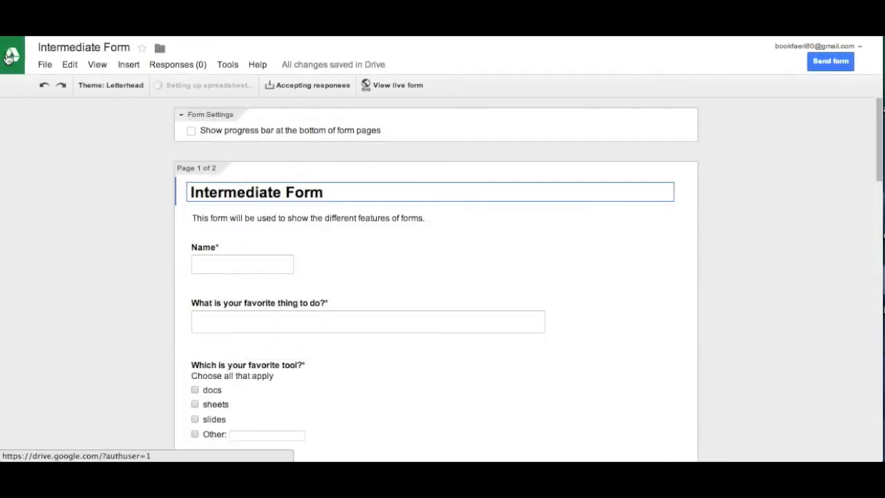
click(7, 59)
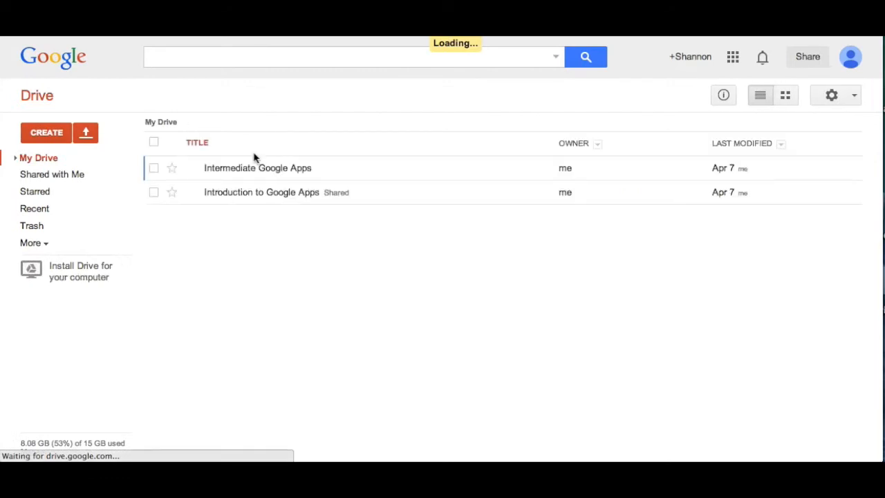
In Drive, open the Intermediate Google Apps folder and its Intermediate Form (Responses) spreadsheet.
click(231, 170)
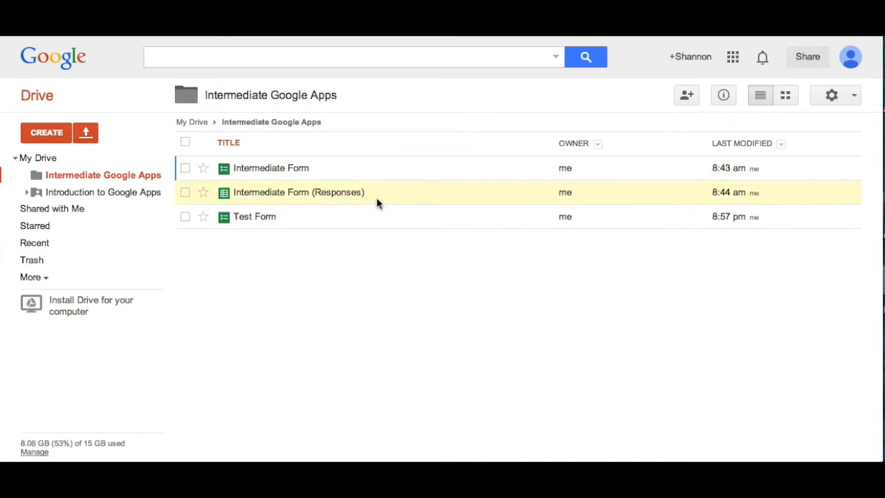
click(283, 197)
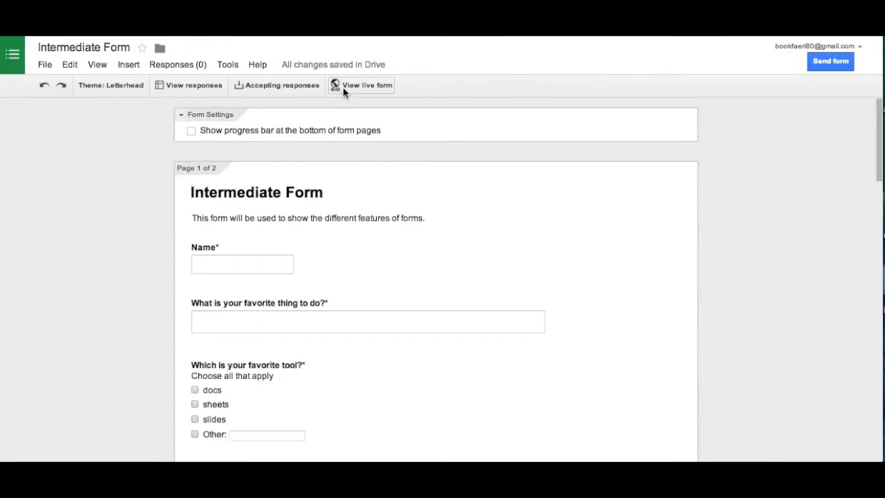
On the live form, enter a test name, 'I like to read books', and tick docs and slides.
click(341, 87)
click(206, 178)
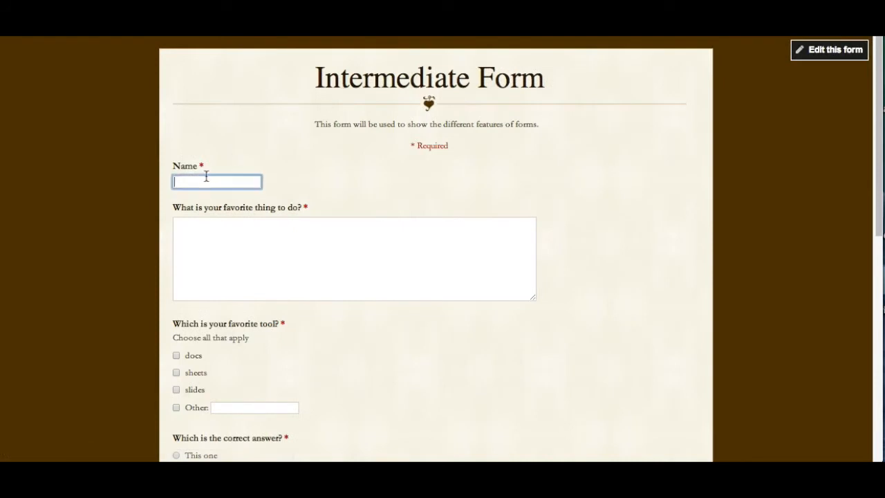
text(Fred)
key(Tab)
text(I like to read books)
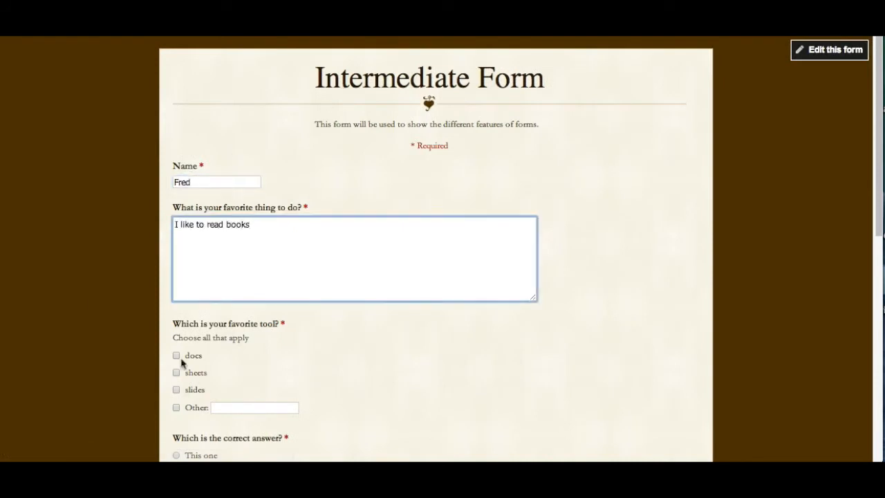
click(176, 389)
scroll(178, 207, down, 5)
click(177, 138)
Answer The second one, Option 3, scale 6, and Drive and Sheets extremely comfortable.
click(220, 201)
click(207, 238)
scroll(207, 238, down, 3)
click(271, 180)
click(461, 260)
click(460, 304)
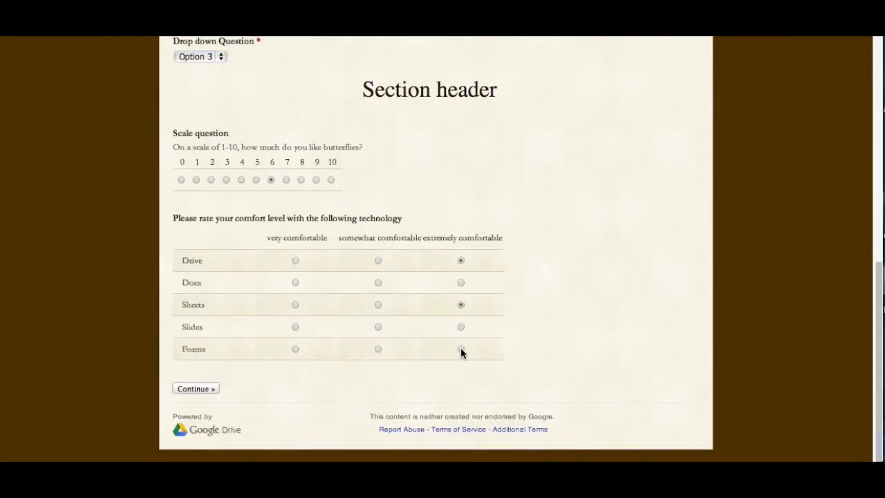
click(195, 388)
click(263, 207)
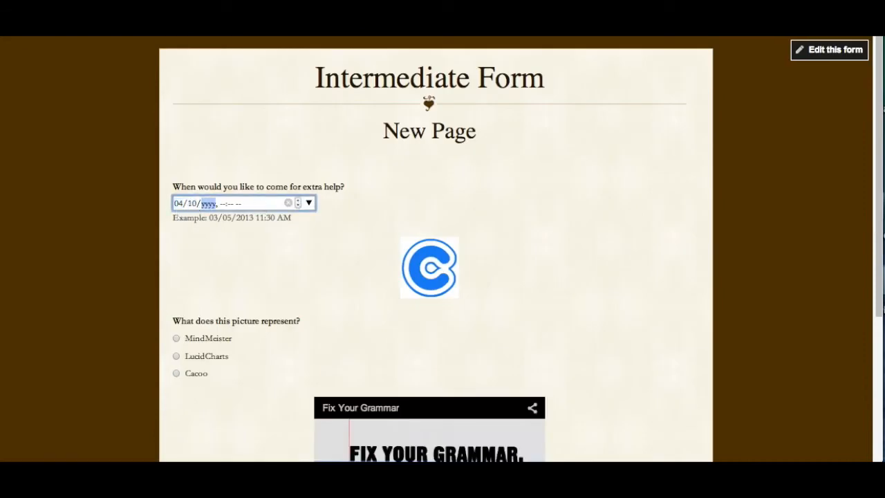
scroll(240, 206, down, 3)
click(216, 376)
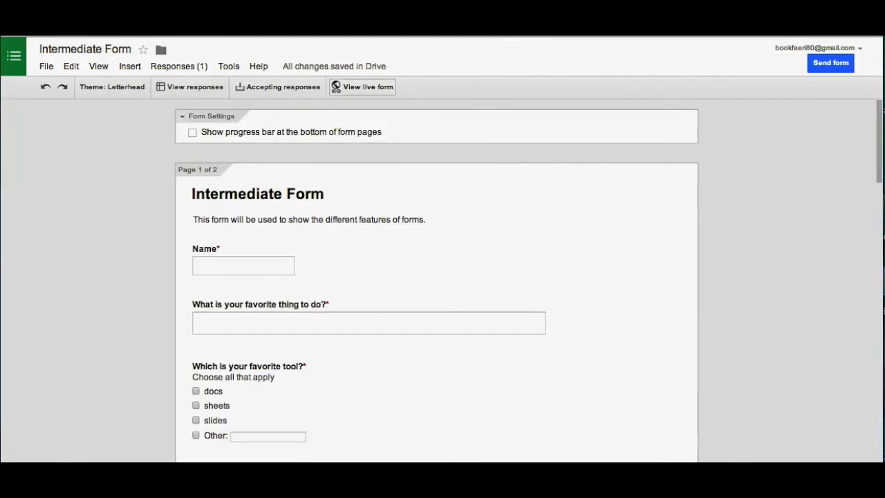
click(181, 66)
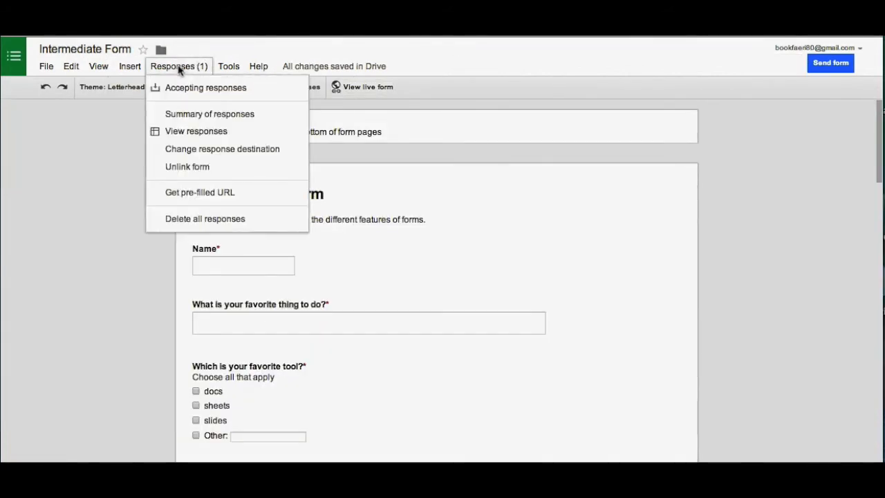
click(182, 114)
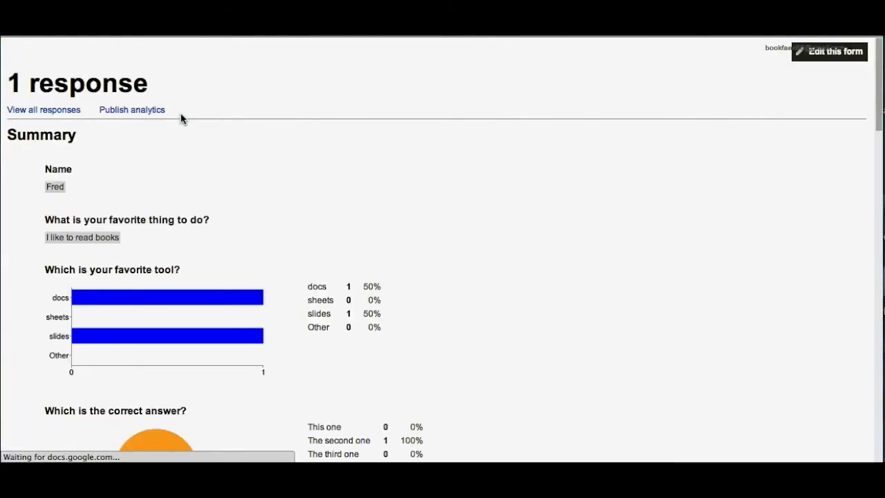
scroll(505, 217, down, 4)
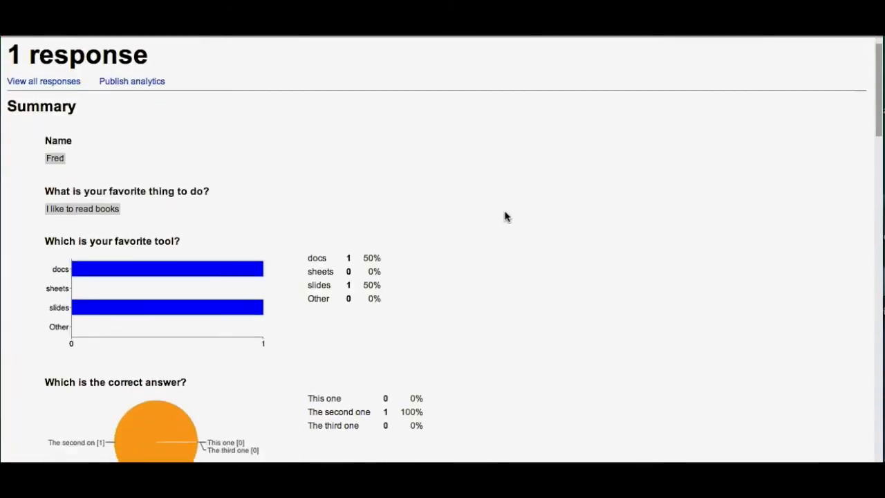
scroll(505, 217, down, 10)
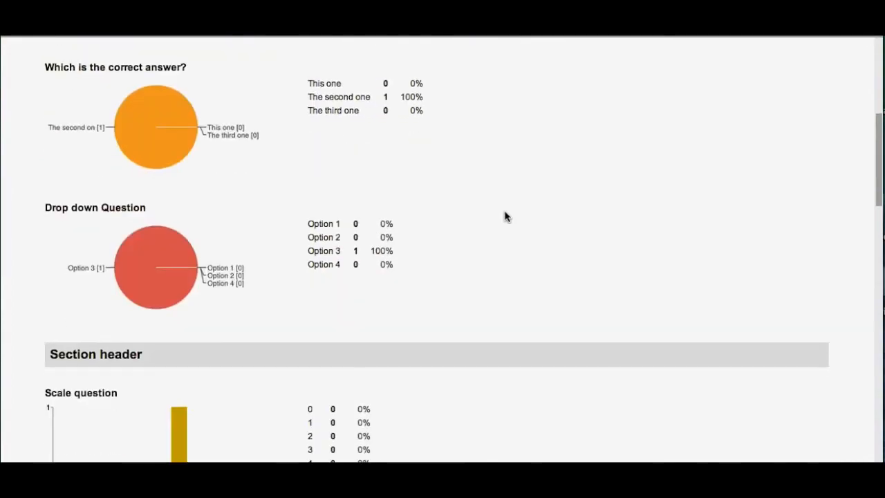
scroll(474, 244, down, 3)
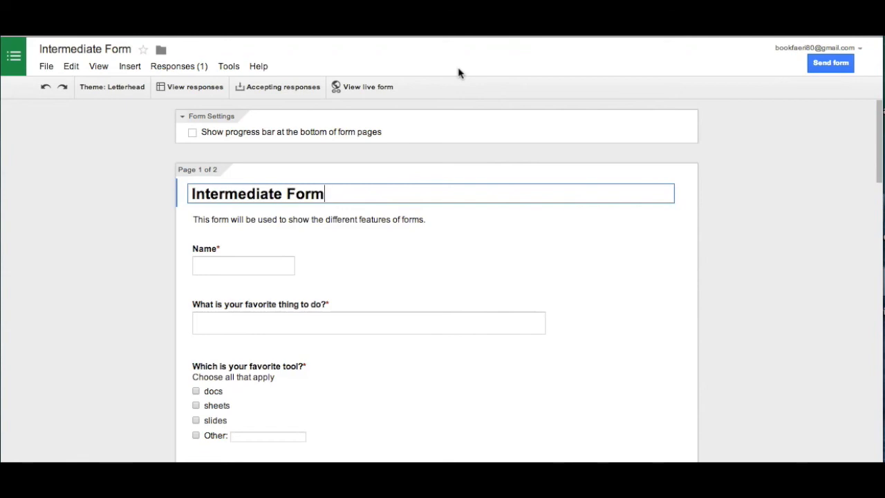
In Send form, select the embed HTML code, then go back and select the form's share link.
click(816, 67)
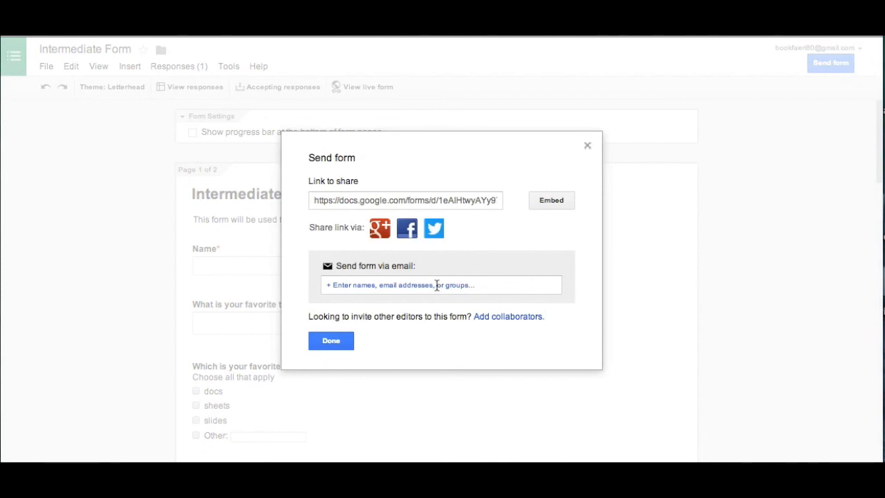
click(542, 204)
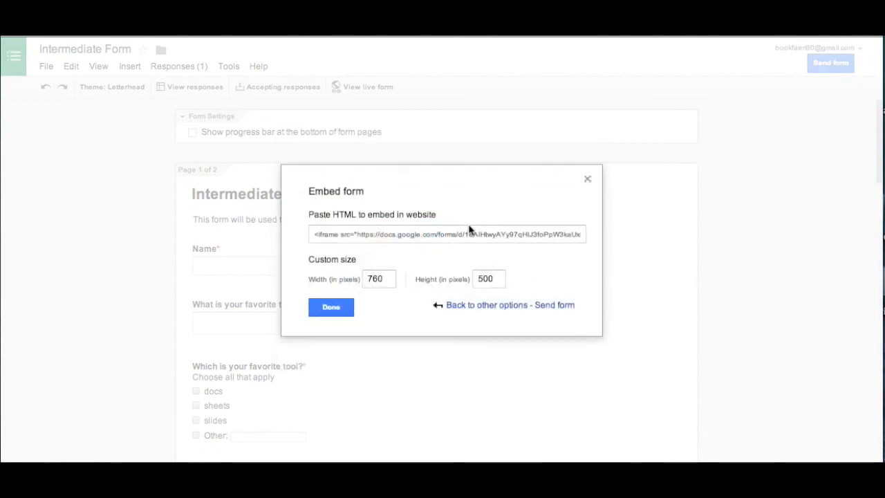
click(462, 233)
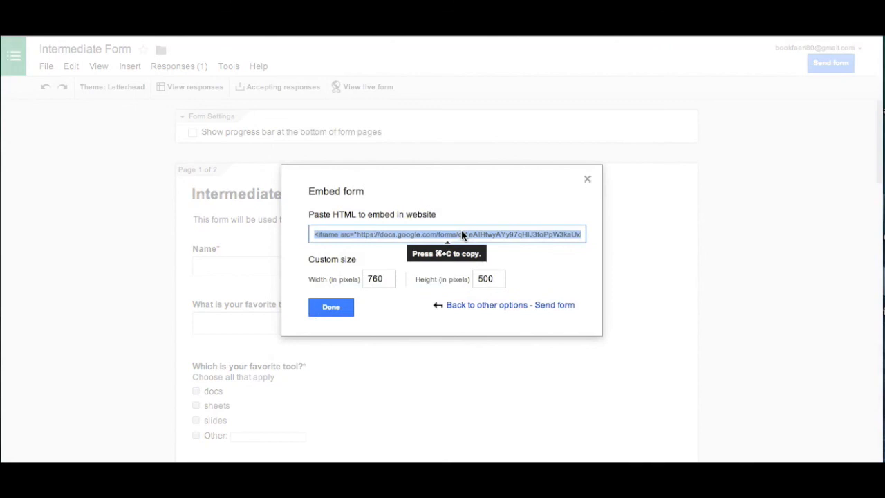
click(453, 304)
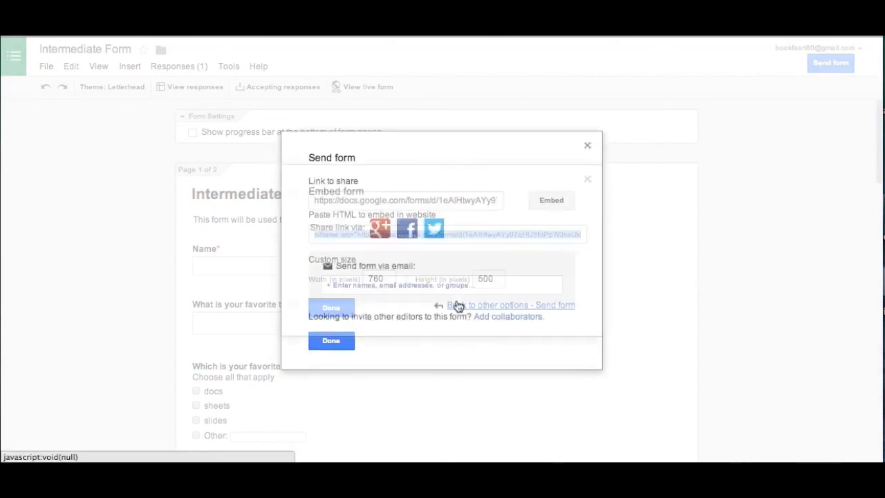
click(391, 200)
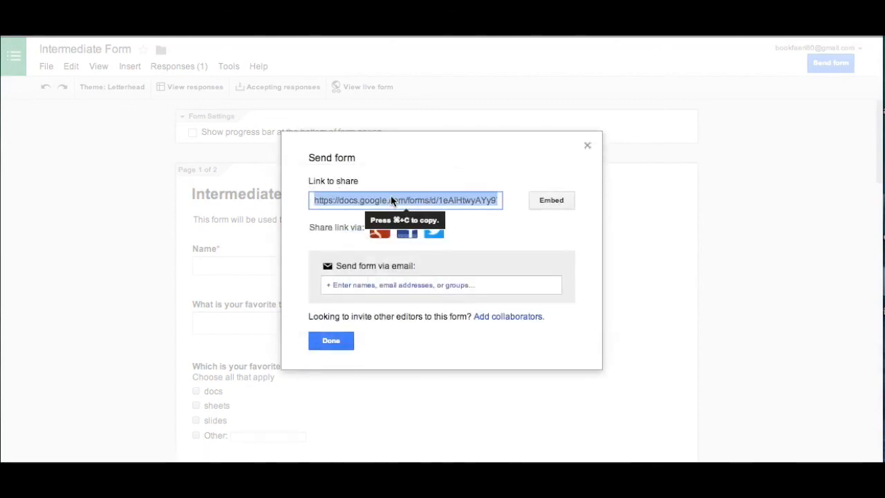